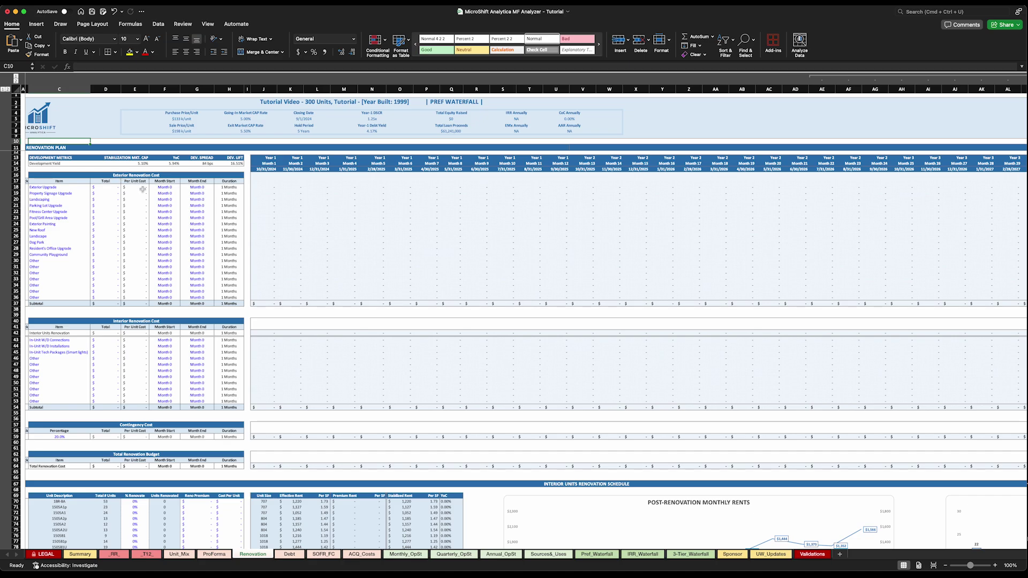
# Look through the Renovation sheet from the exterior and interior cost tables down to the renovation schedules and down-units vacancy section.
pyautogui.scroll(-3, 143, 189)
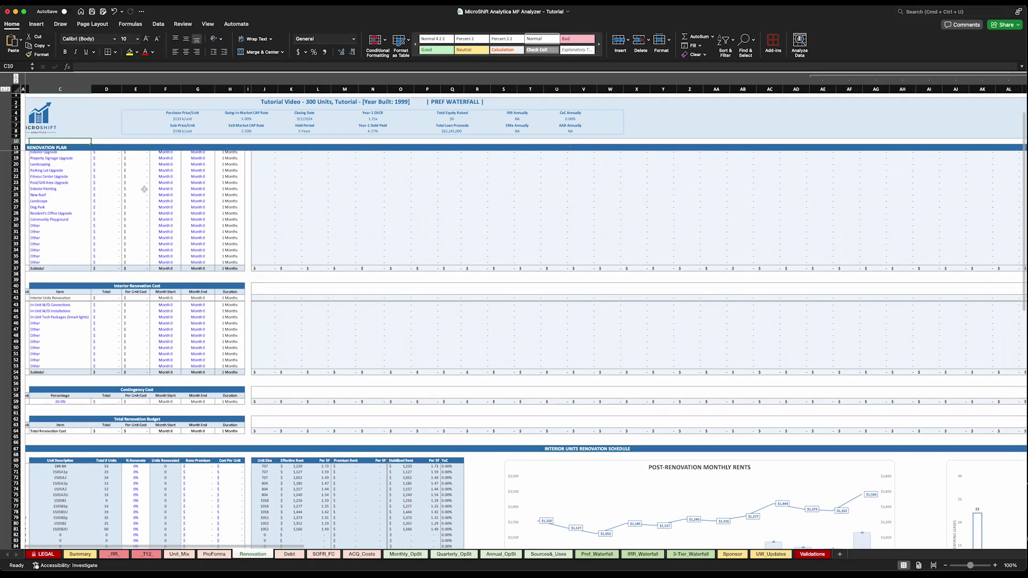
pyautogui.scroll(1, 143, 189)
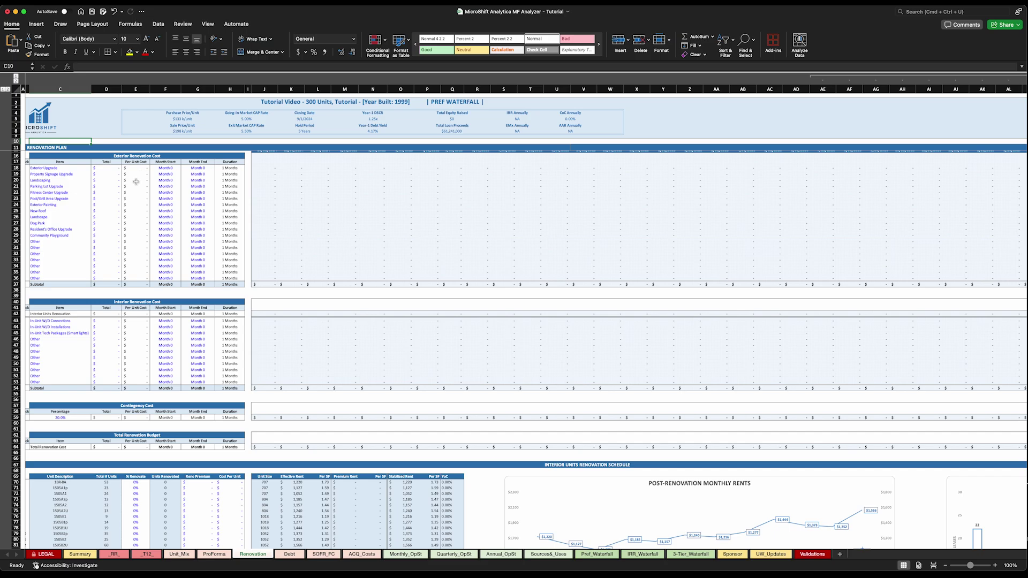
pyautogui.scroll(-10, 146, 232)
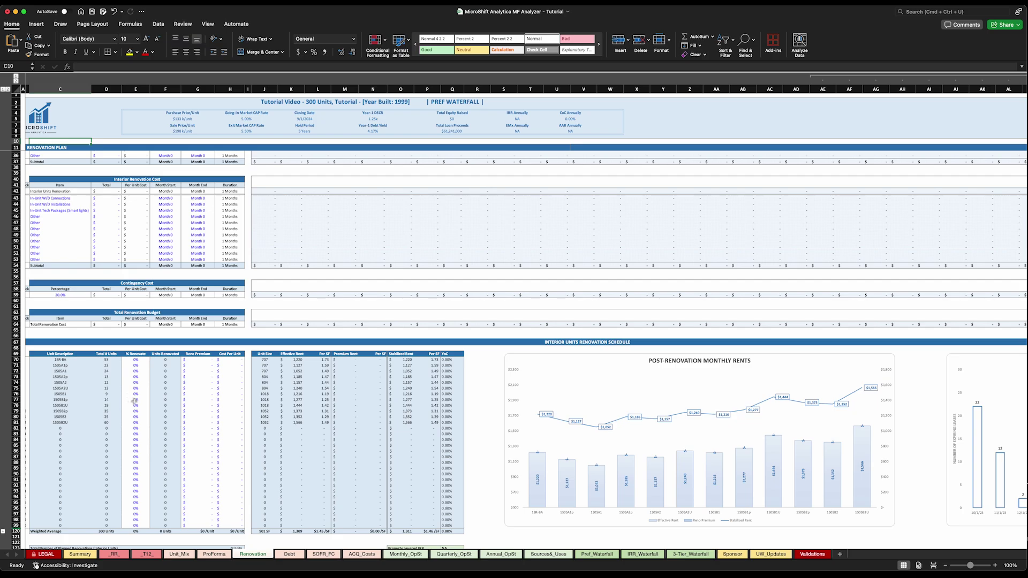
pyautogui.scroll(-7, 131, 402)
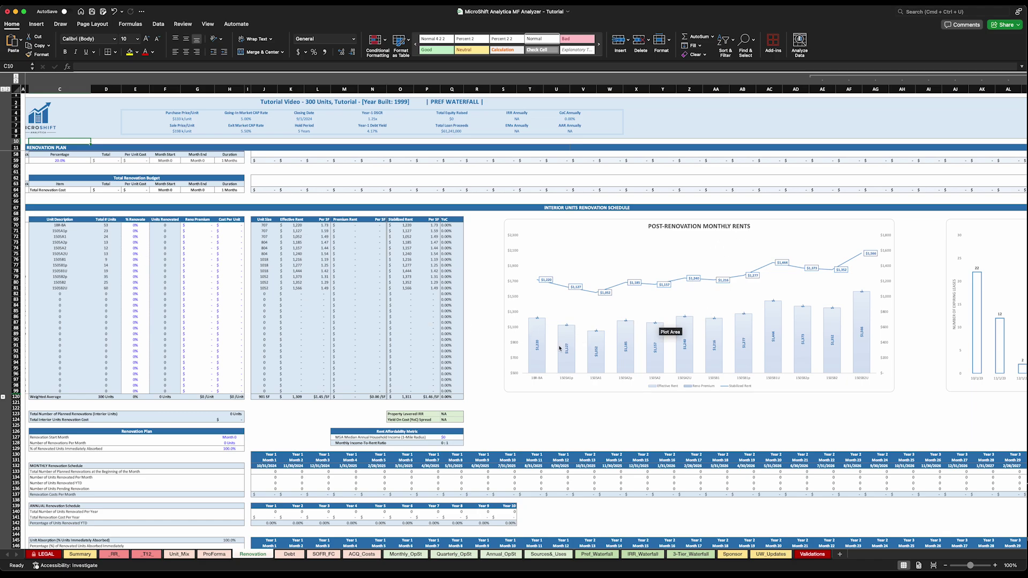
pyautogui.scroll(-5, 545, 346)
pyautogui.scroll(-3, 546, 346)
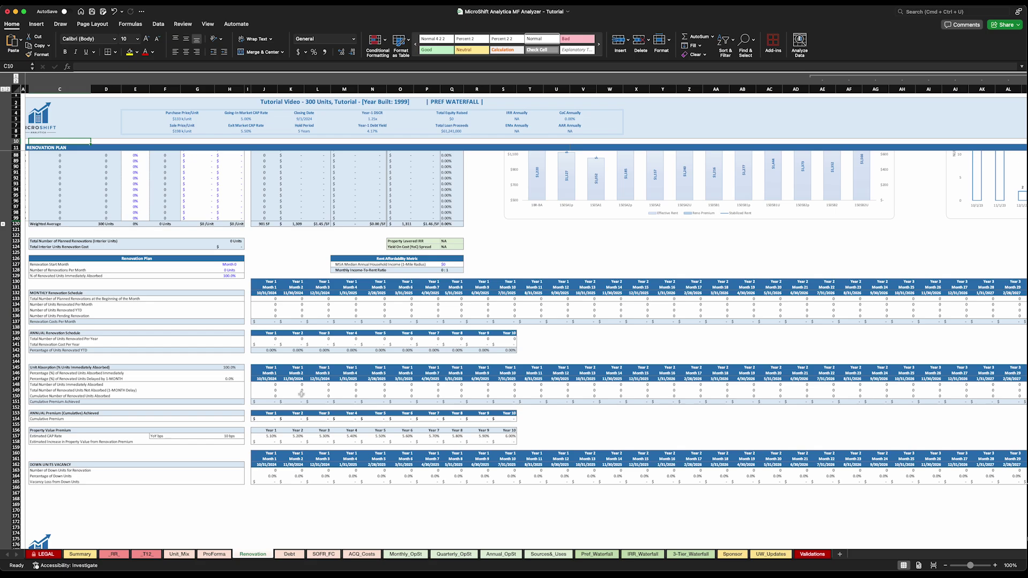
pyautogui.scroll(-2, 312, 409)
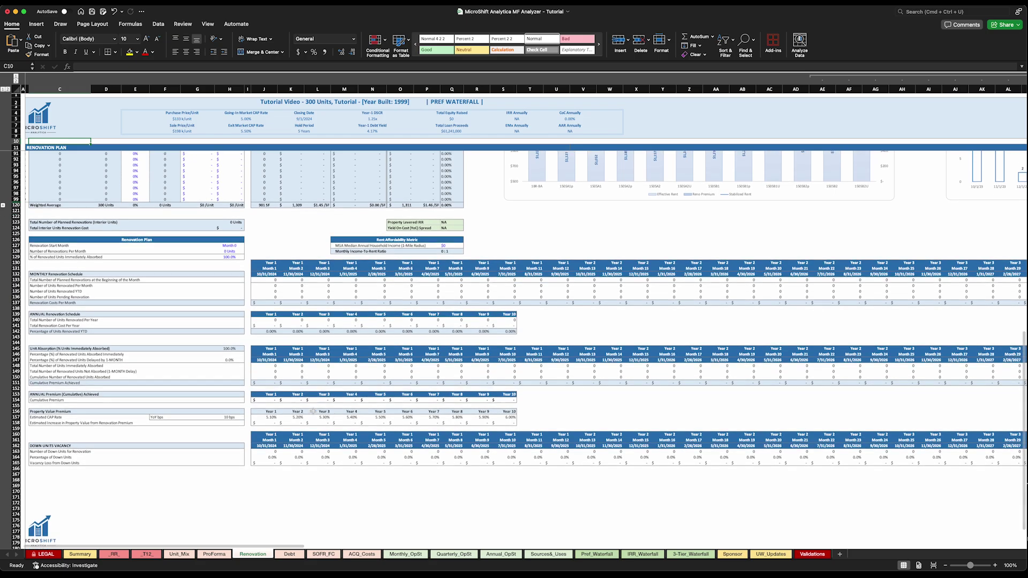
pyautogui.scroll(-1, 314, 411)
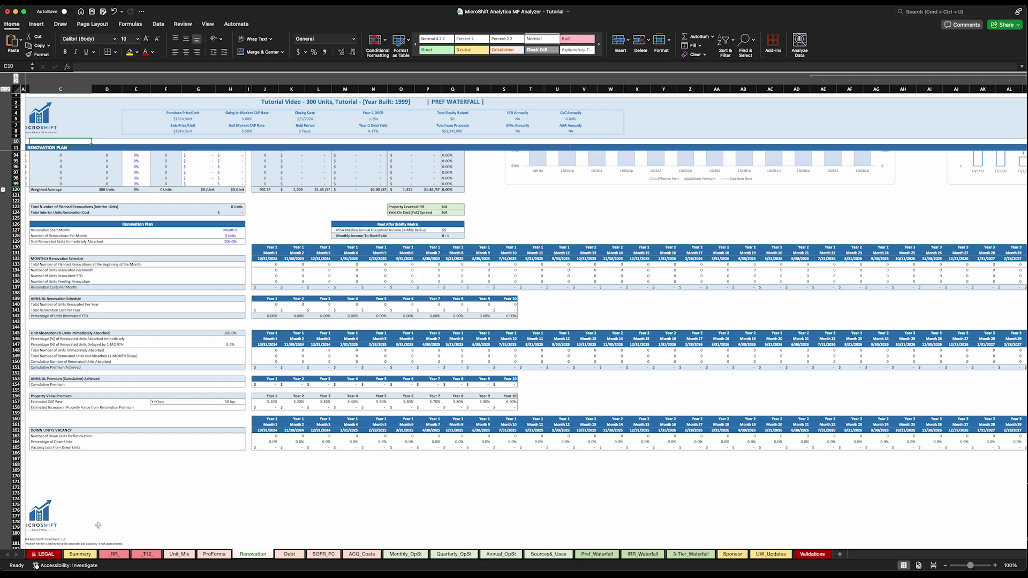
# Examine the Summary's going-in cap rate and yearly expansion against the Renovation sheet's Year 1 and Year 2 estimated cap rates, ending on the ProForma sheet.
pyautogui.click(80, 554)
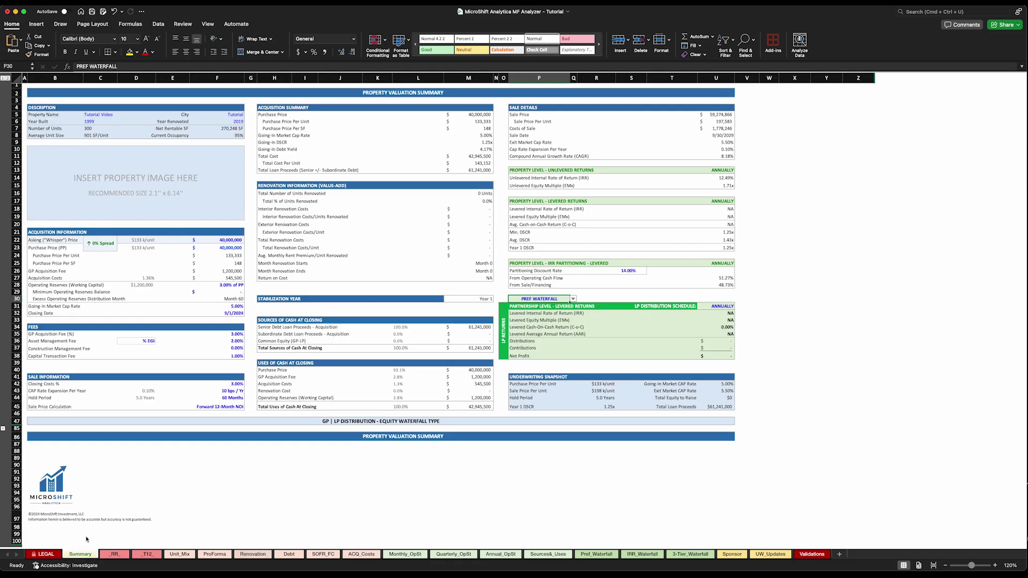
pyautogui.click(232, 308)
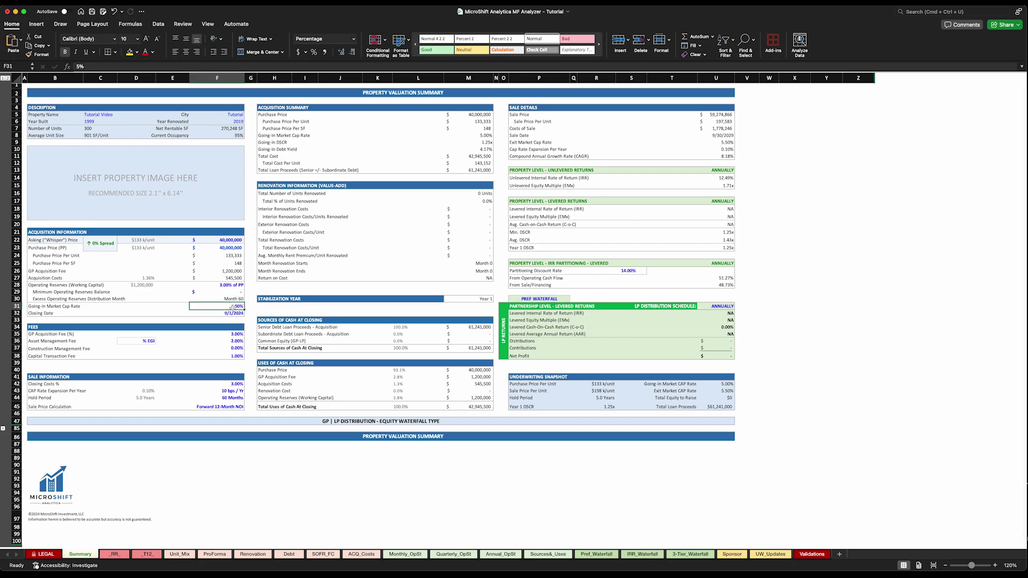
pyautogui.click(230, 392)
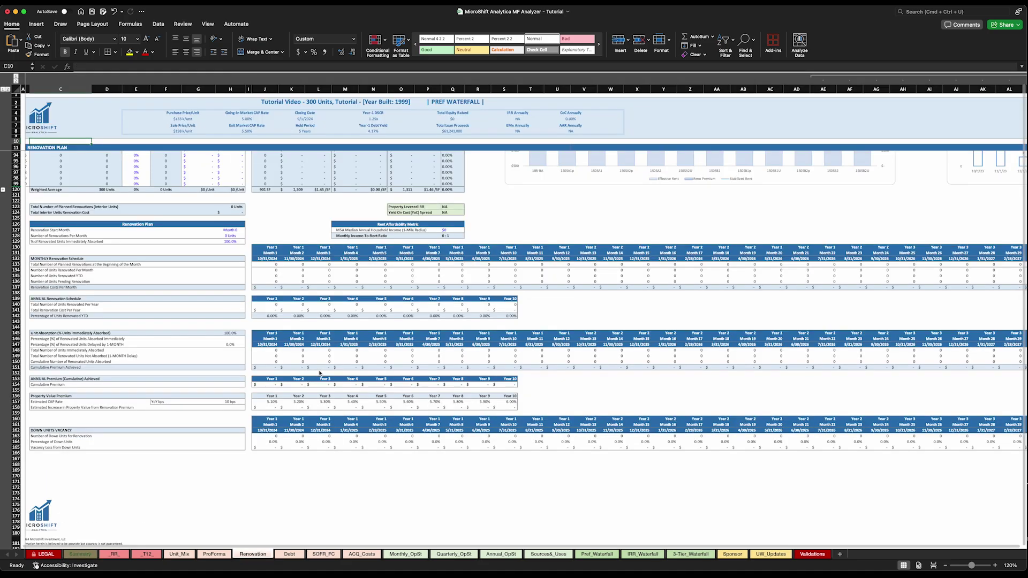
pyautogui.click(272, 402)
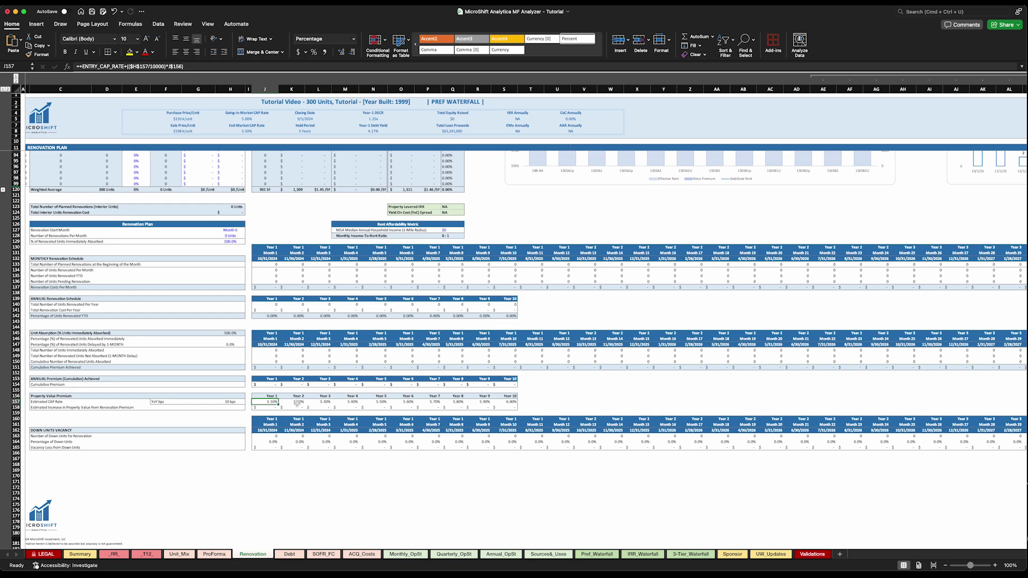
pyautogui.click(300, 403)
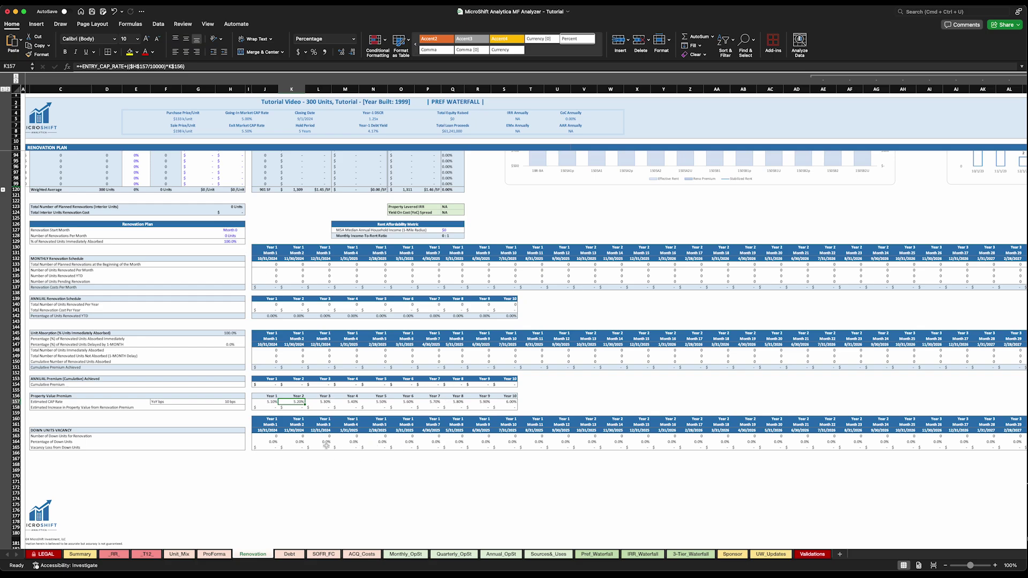
pyautogui.click(213, 555)
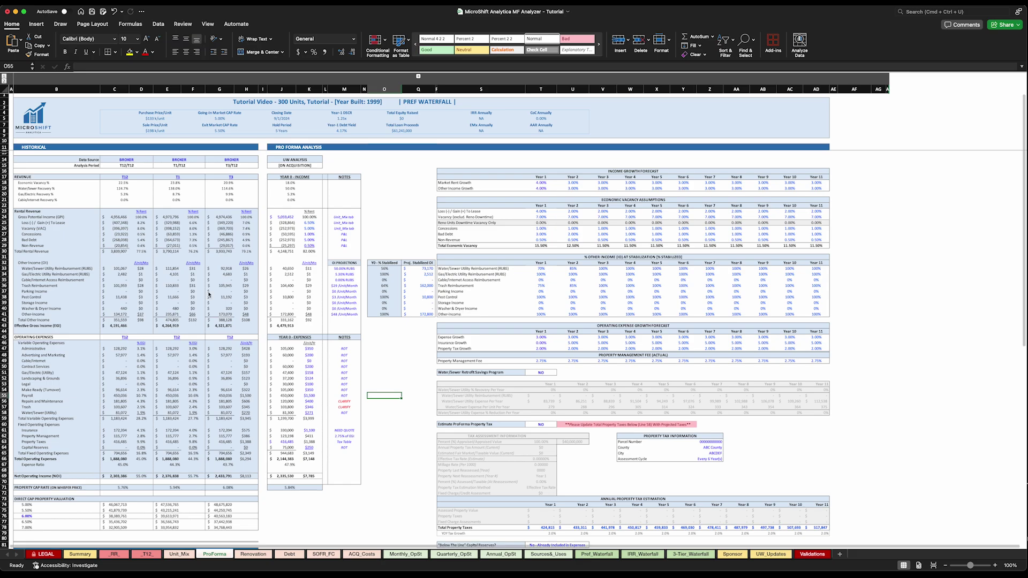
# On the Renovation sheet, set the Exterior Upgrade total cost to 500,000.
pyautogui.hotkey('ctrl', 'pagedown')
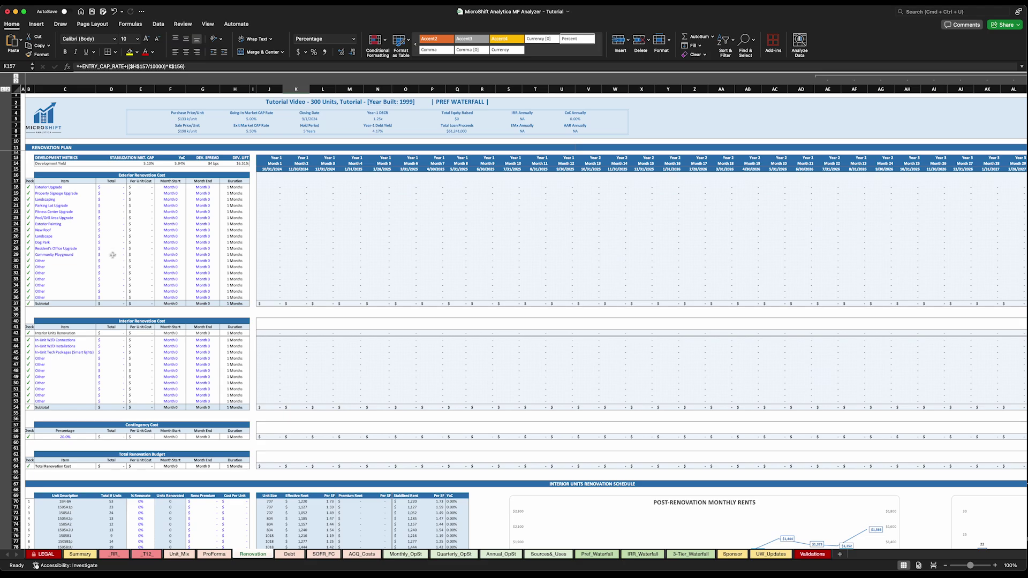
pyautogui.click(104, 188)
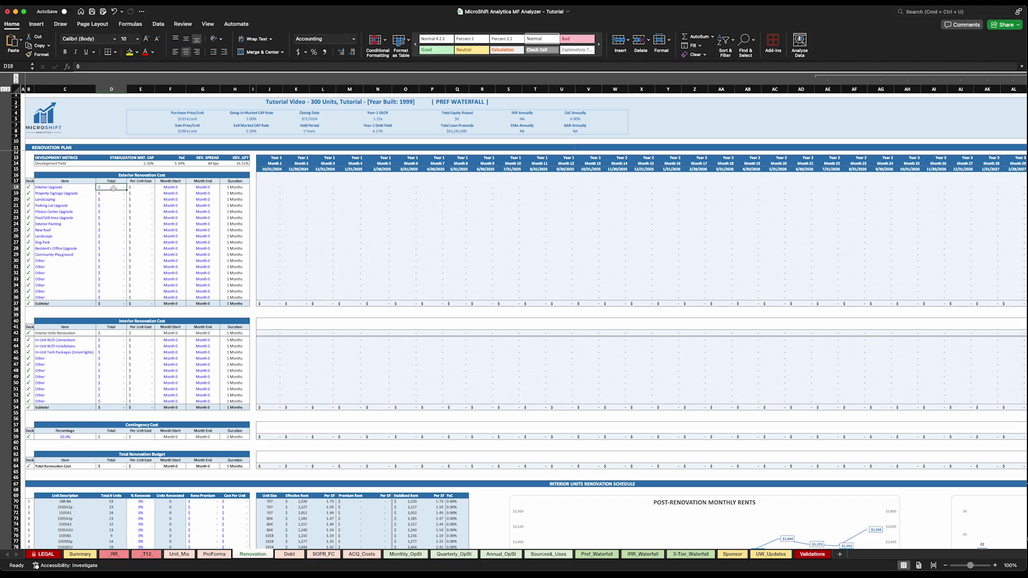
pyautogui.write('500')
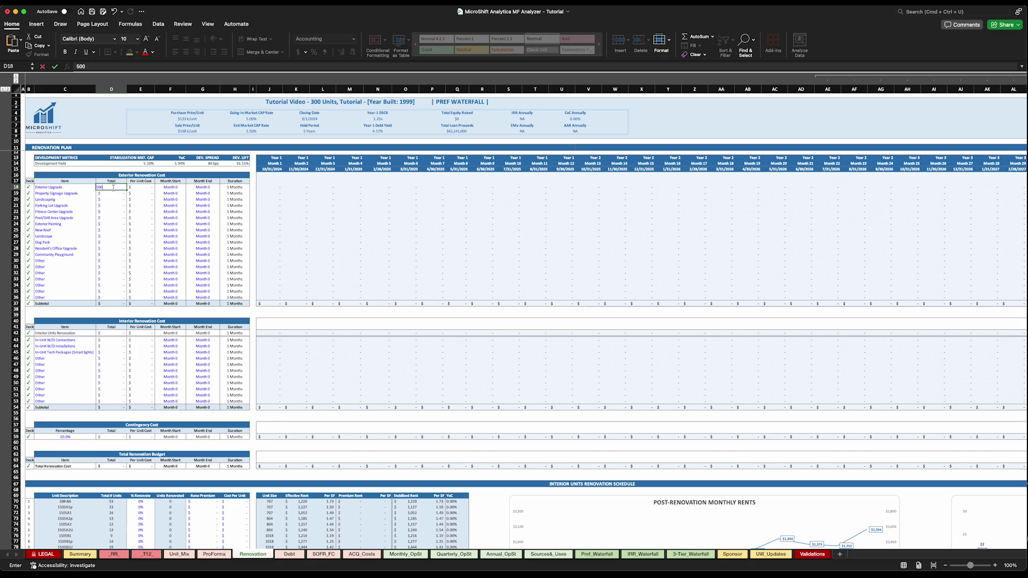
pyautogui.write('000')
pyautogui.click(129, 187)
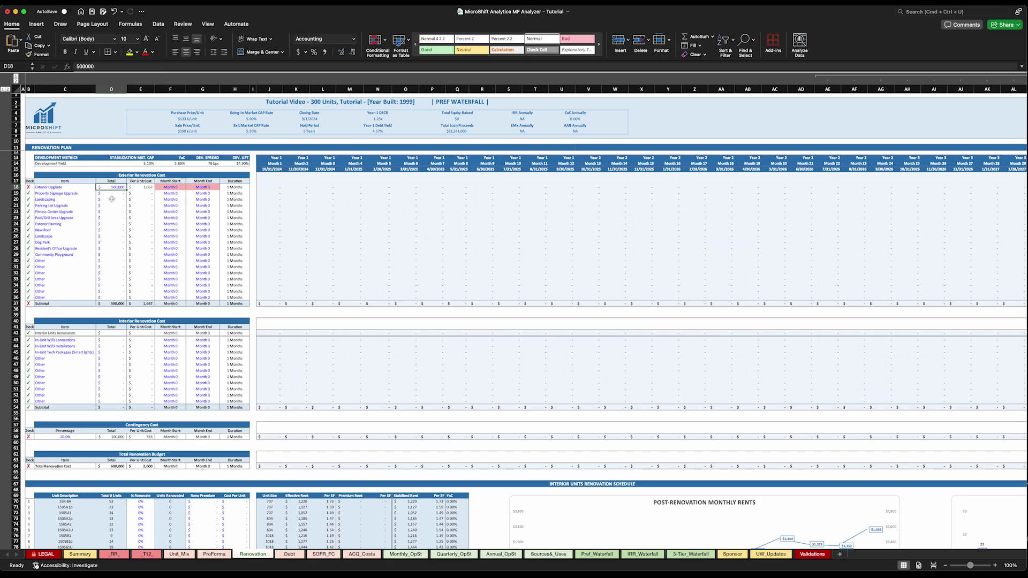
# Schedule the Exterior Upgrade to start in month 3 and end in month 24, and check its duration formula.
pyautogui.click(182, 187)
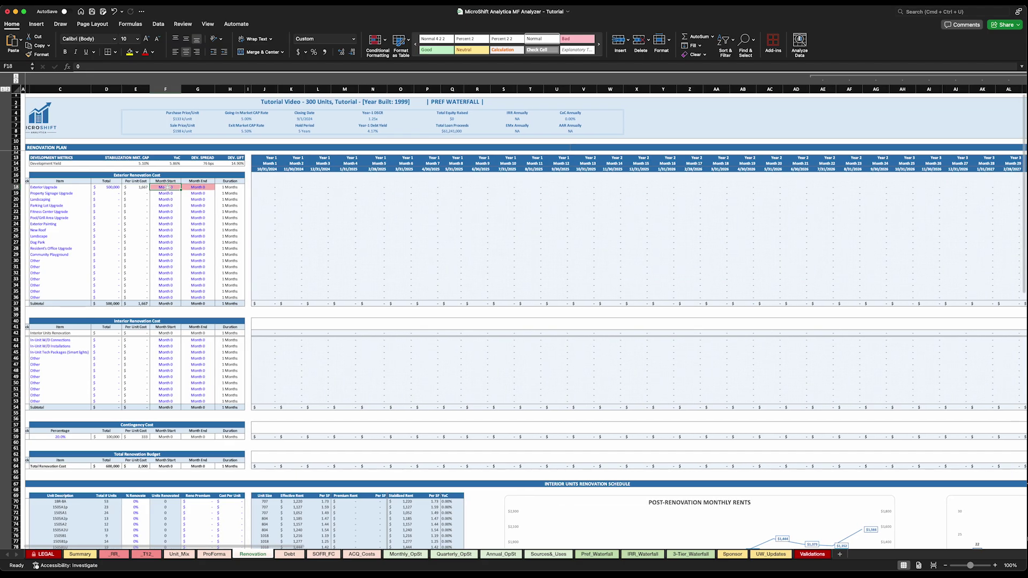
pyautogui.write('3')
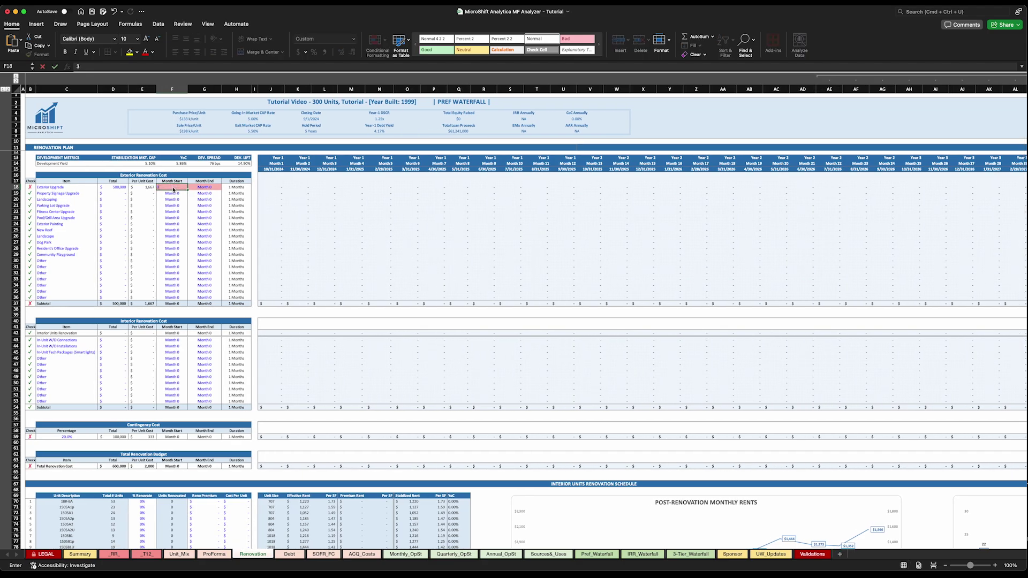
pyautogui.press('Tab')
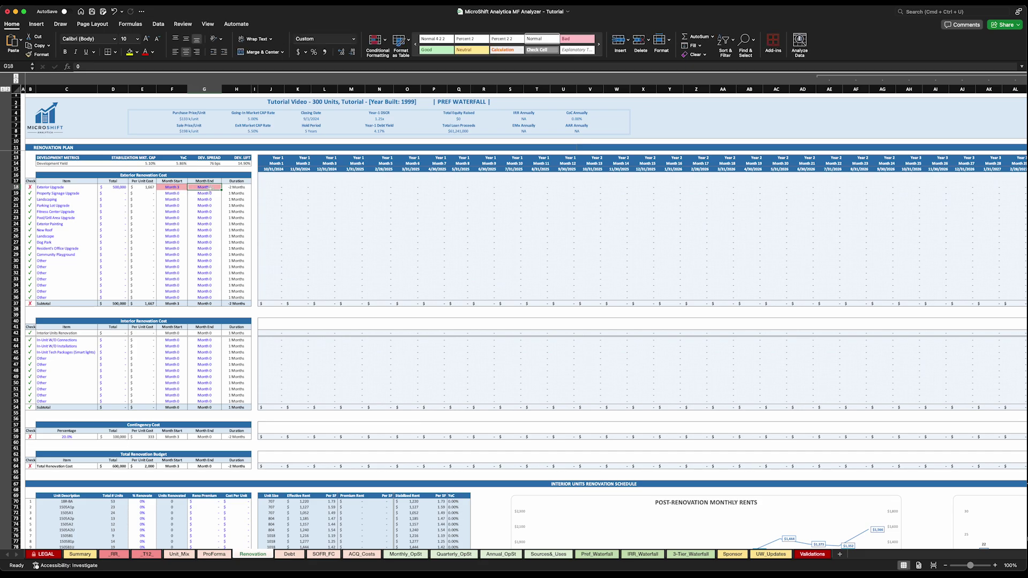
pyautogui.write('24')
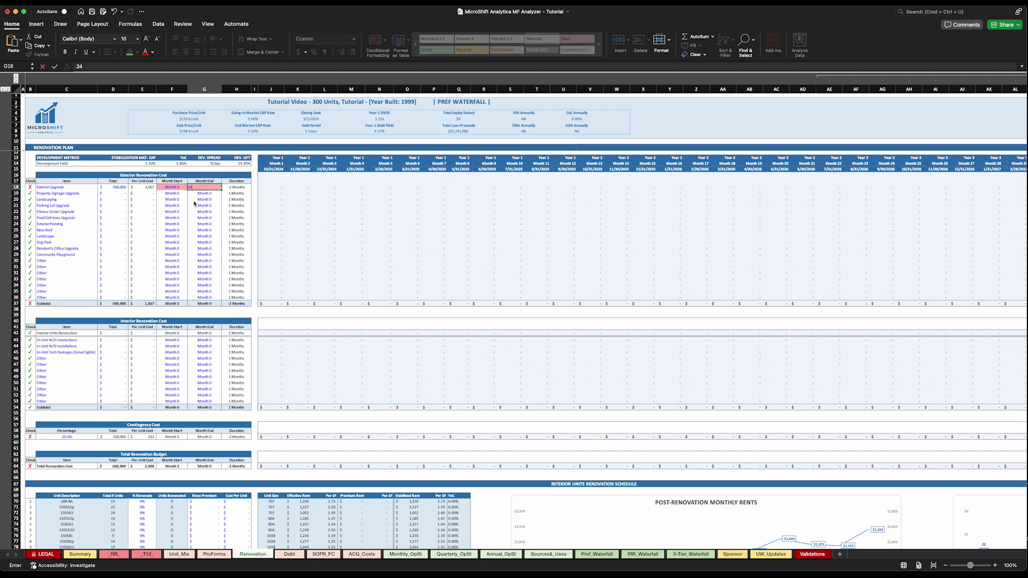
pyautogui.press('Return')
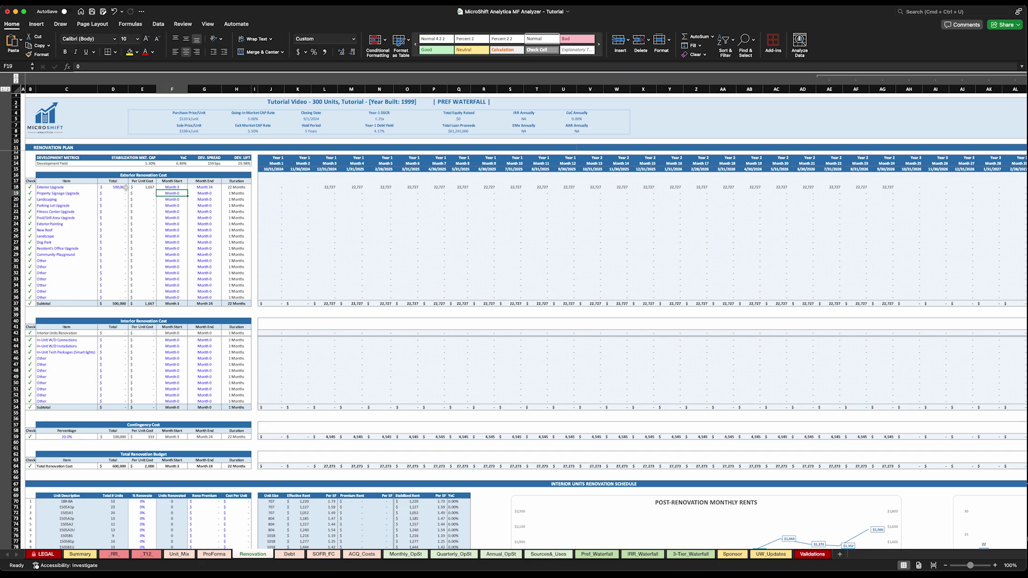
pyautogui.click(226, 187)
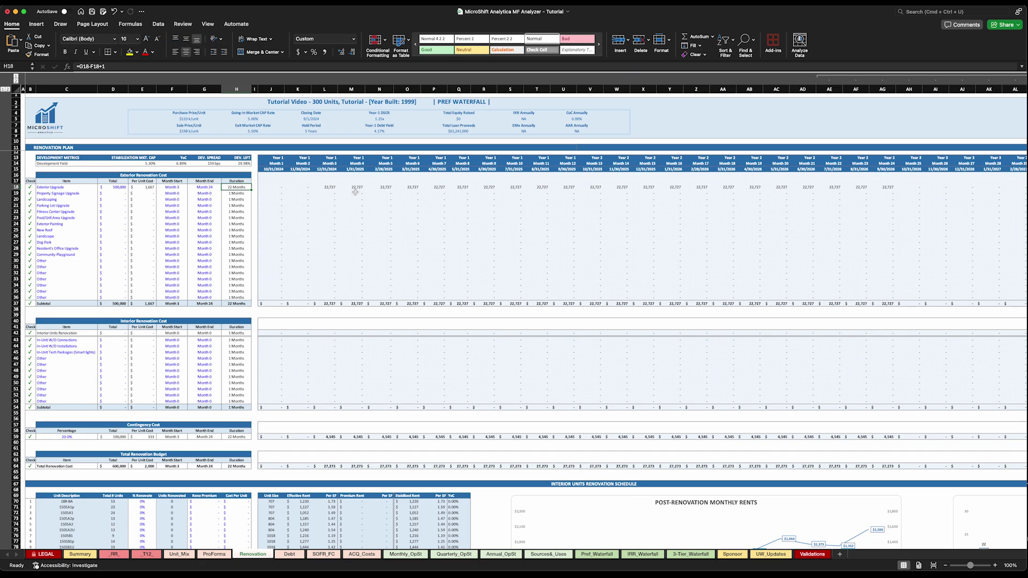
# Enter the In-Unit W/D Installations total as the formula +1500*0.50*NUMB_OF_UNITS in the Interior Renovation Cost table.
pyautogui.scroll(-5, 314, 225)
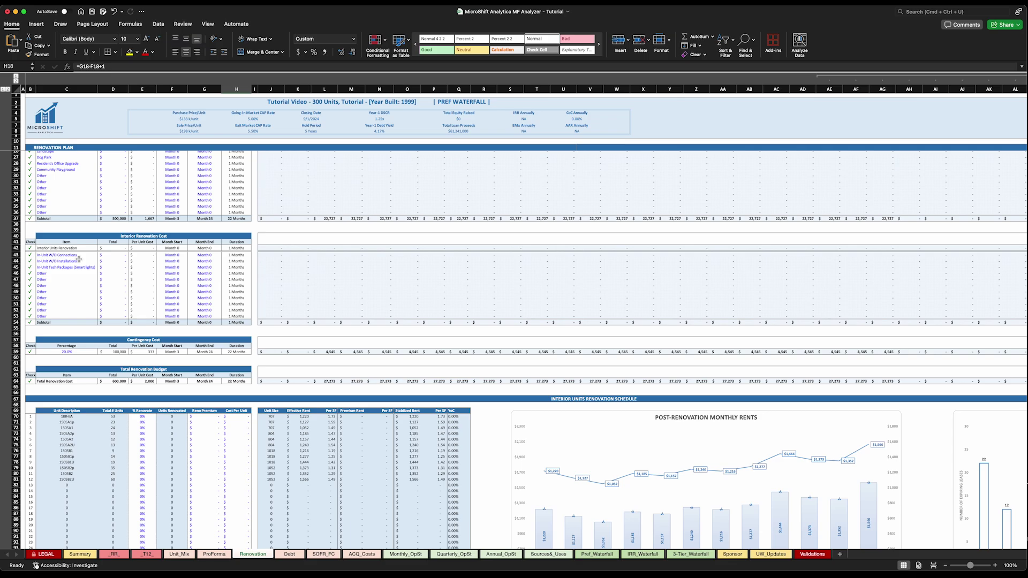
pyautogui.click(115, 262)
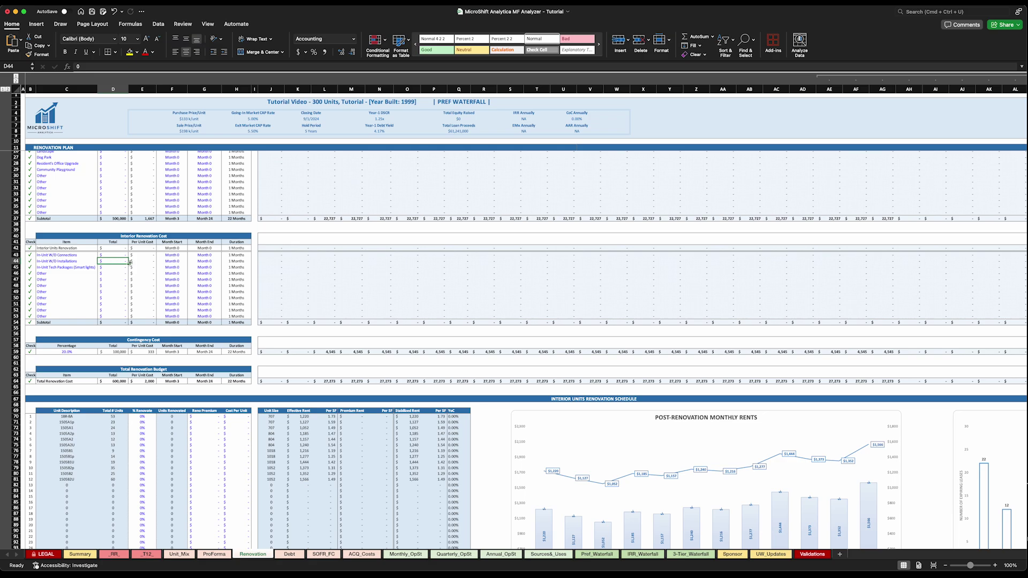
pyautogui.write('+1500*0.50*')
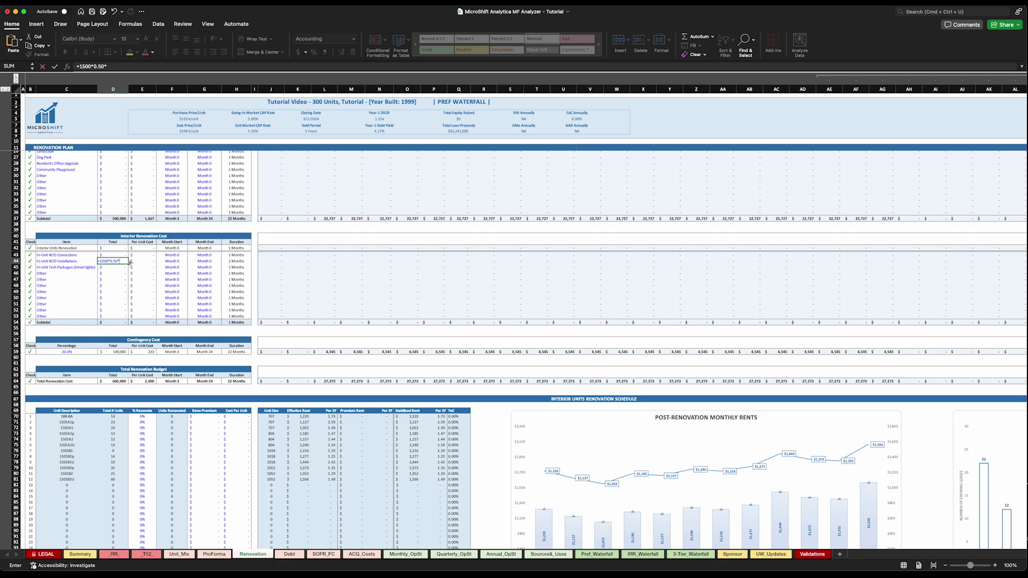
pyautogui.click(318, 104)
pyautogui.write('numb')
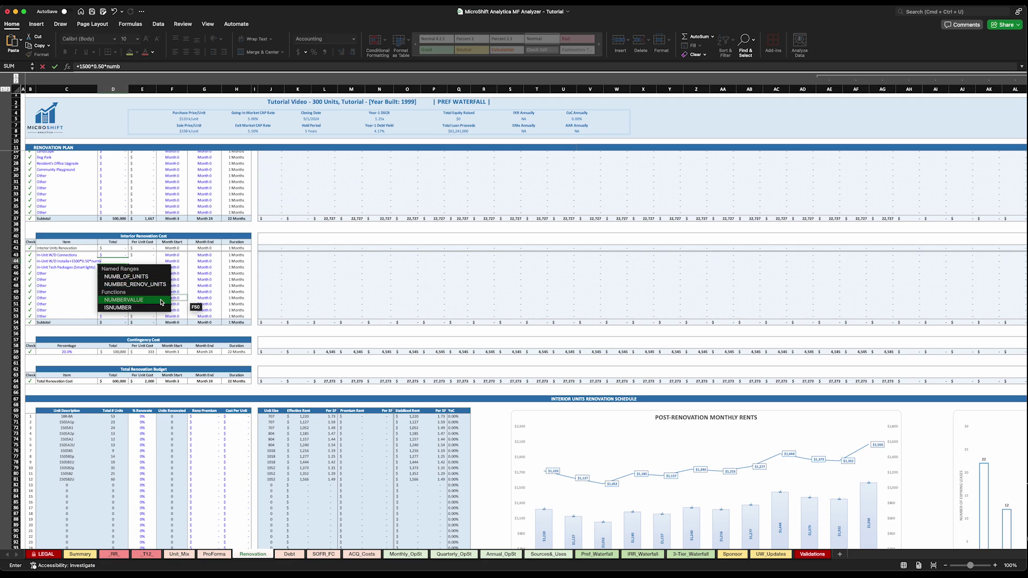
pyautogui.doubleClick(132, 279)
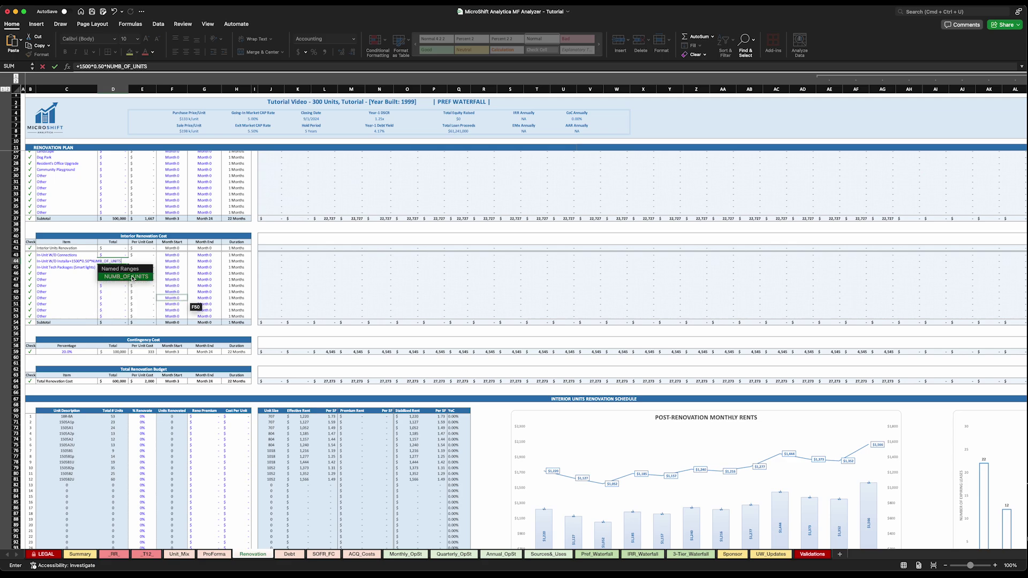
pyautogui.press('Return')
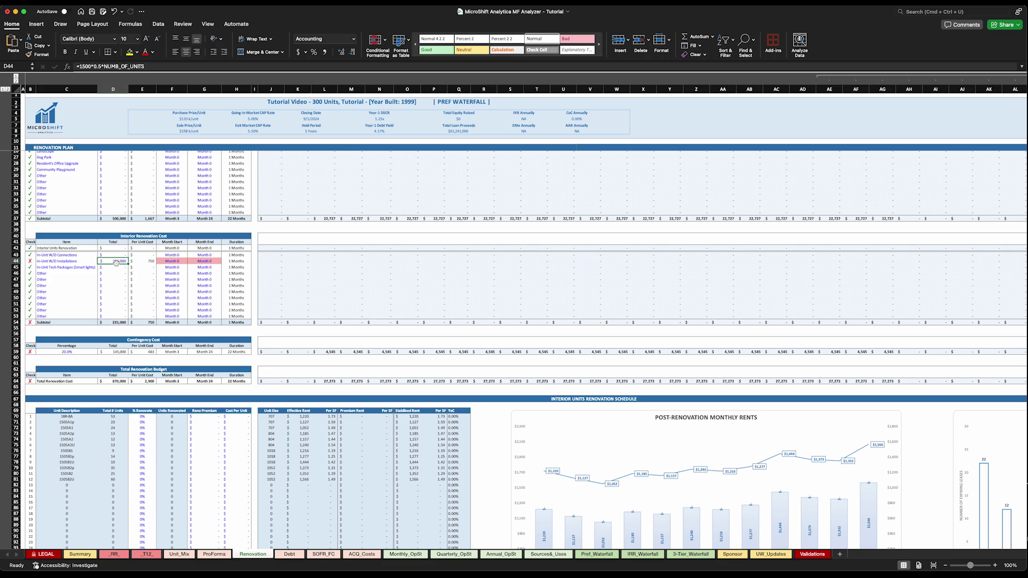
# Schedule the In-Unit W/D Installations to start in month 6 and end in month 36.
pyautogui.click(169, 262)
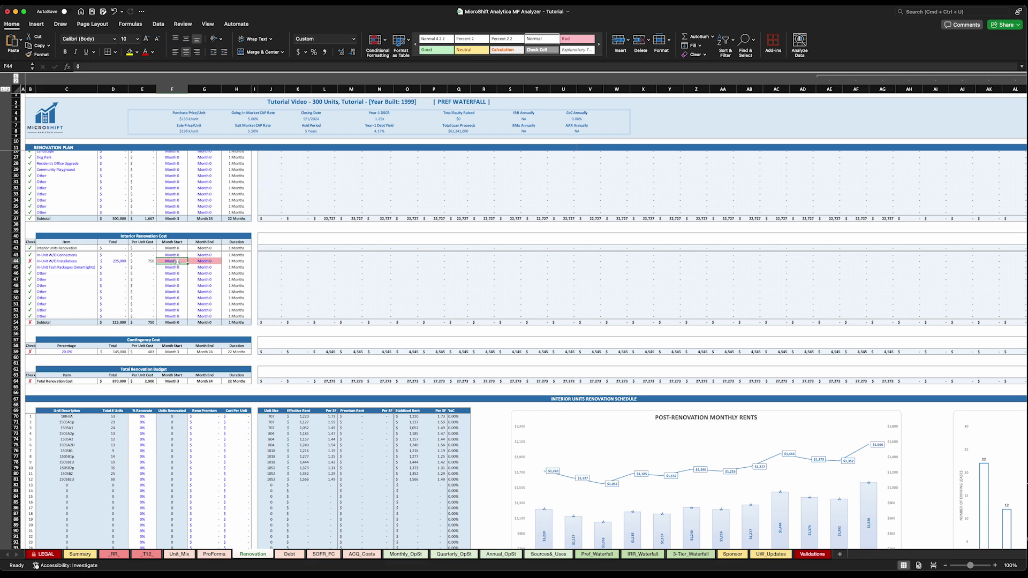
pyautogui.write('6')
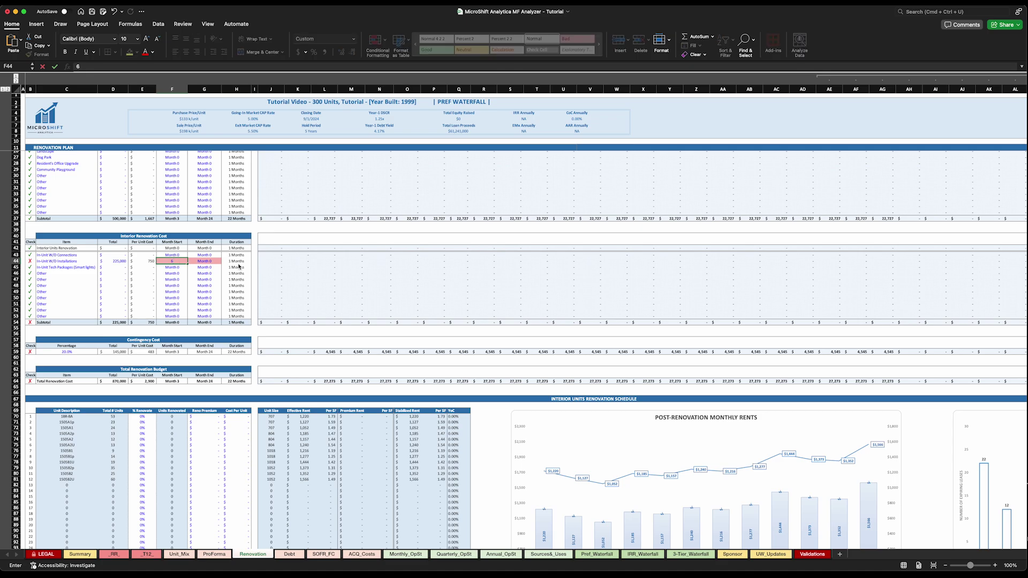
pyautogui.press('Tab')
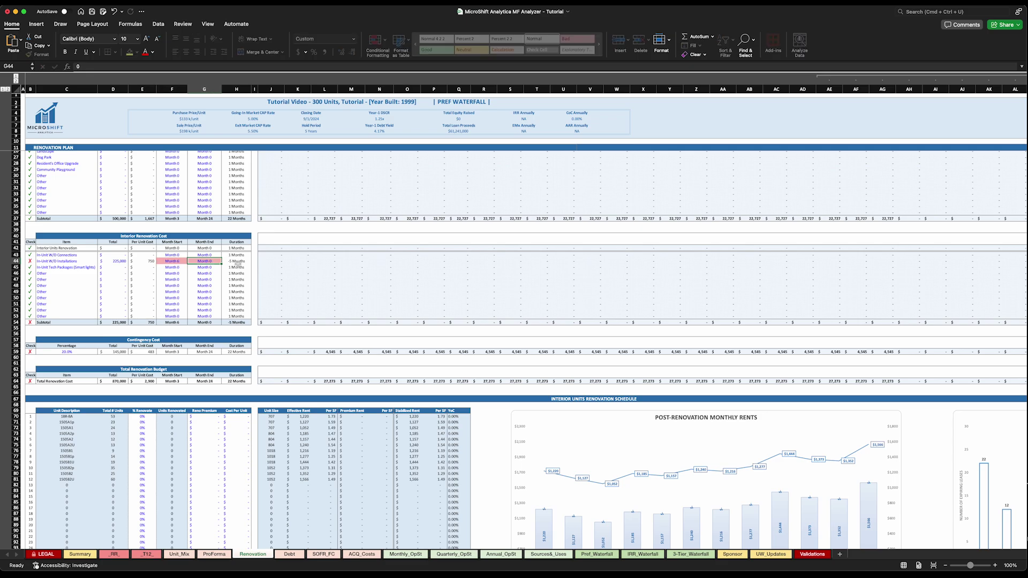
pyautogui.write('36')
pyautogui.press('Return')
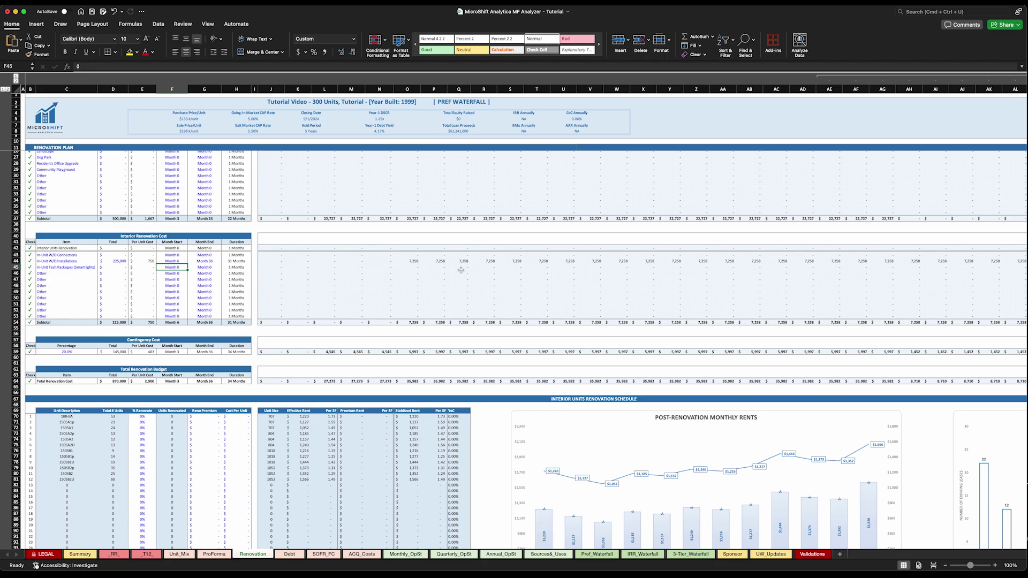
# Examine the In-Unit W/D Installations' total, duration and monthly cost distribution from month 6 onward.
pyautogui.click(225, 261)
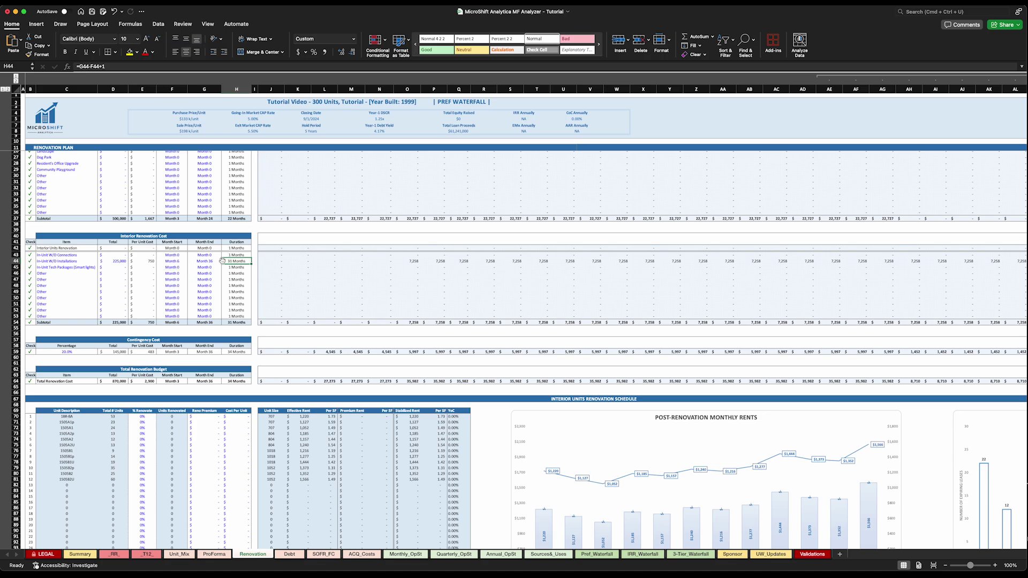
pyautogui.click(112, 260)
pyautogui.click(237, 261)
pyautogui.click(415, 261)
pyautogui.hotkey('shift', 'Right')
pyautogui.hotkey('shift', 'Right')
pyautogui.hotkey('shift', 'Right')
pyautogui.hotkey('shift', 'Right')
pyautogui.hotkey('shift', 'Right')
pyautogui.click(418, 260)
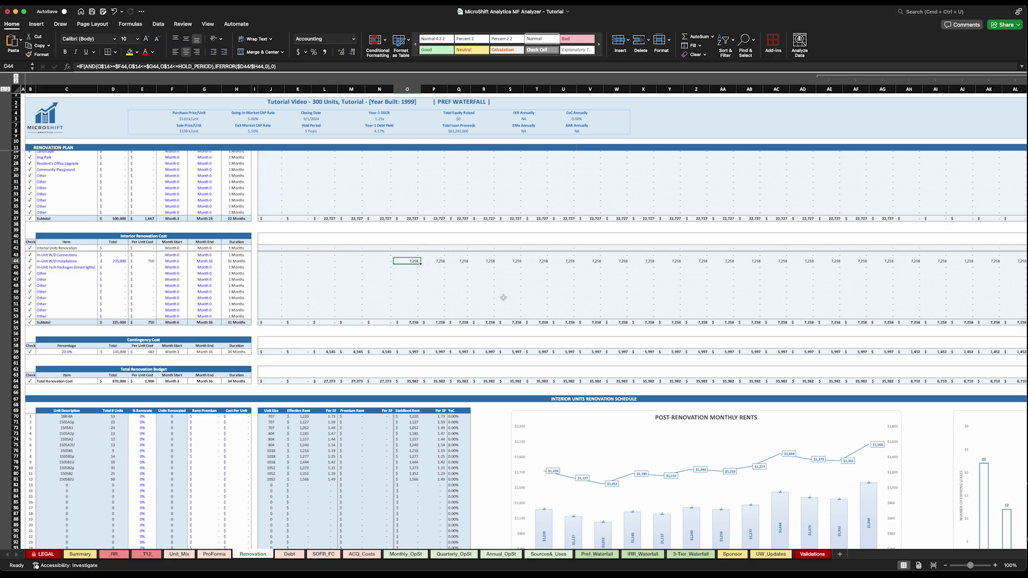
# Set % Renovate to 50% for the twelve listed unit types in the Interior Units Renovation Schedule.
pyautogui.scroll(-3, 316, 337)
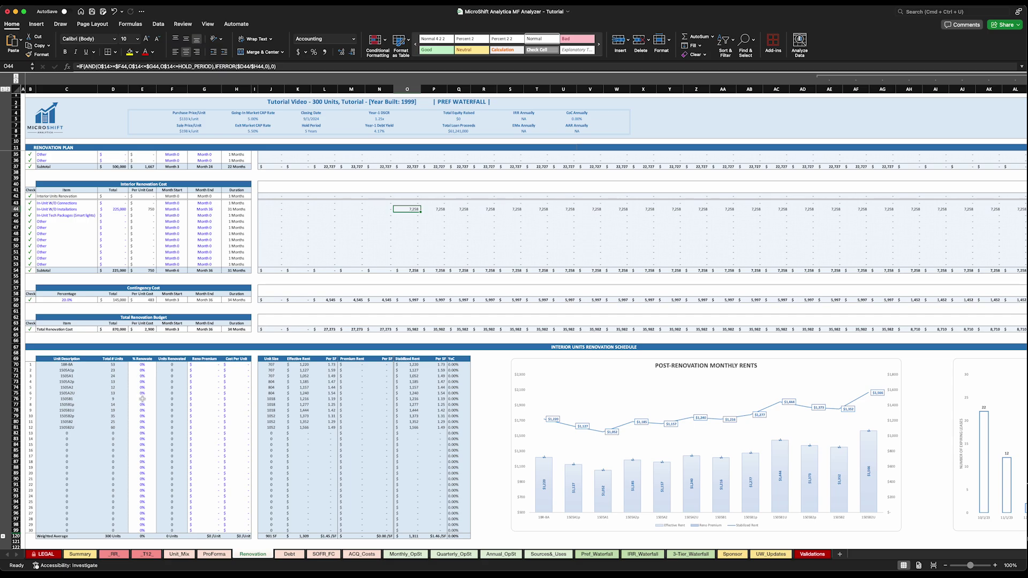
pyautogui.scroll(-1, 140, 364)
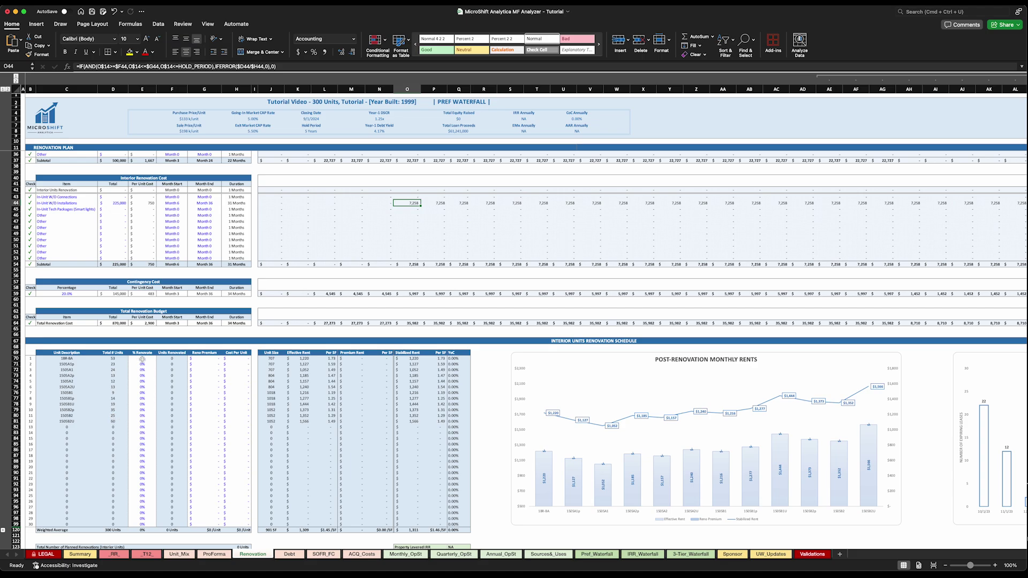
pyautogui.scroll(-1, 123, 361)
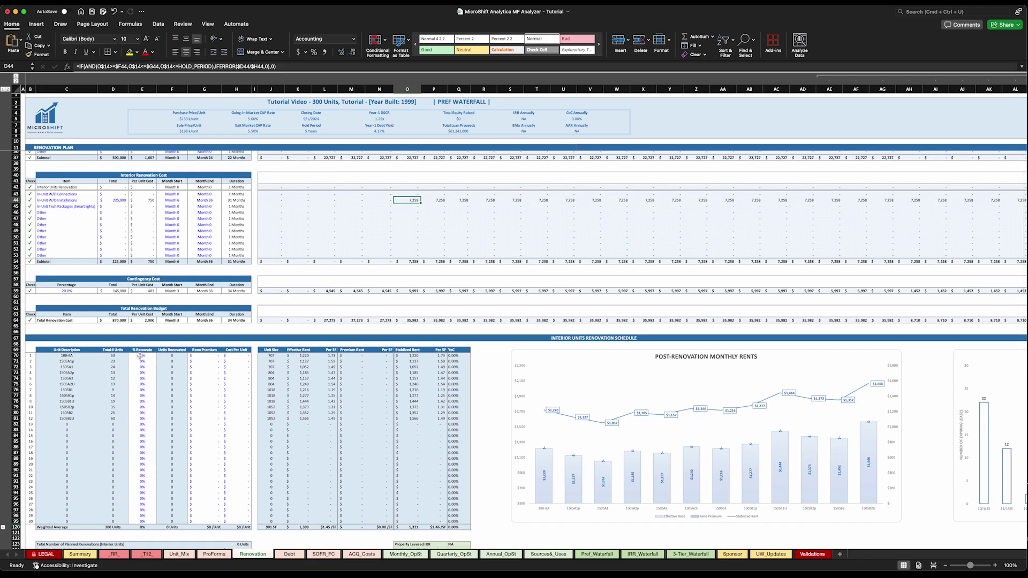
pyautogui.moveTo(141, 356); pyautogui.dragTo(140, 421)
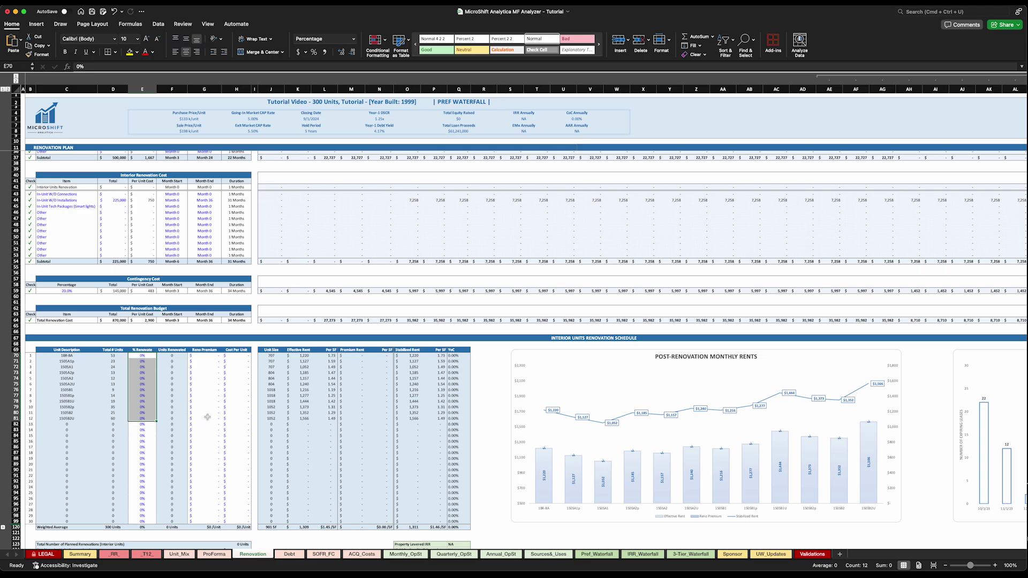
pyautogui.write('50')
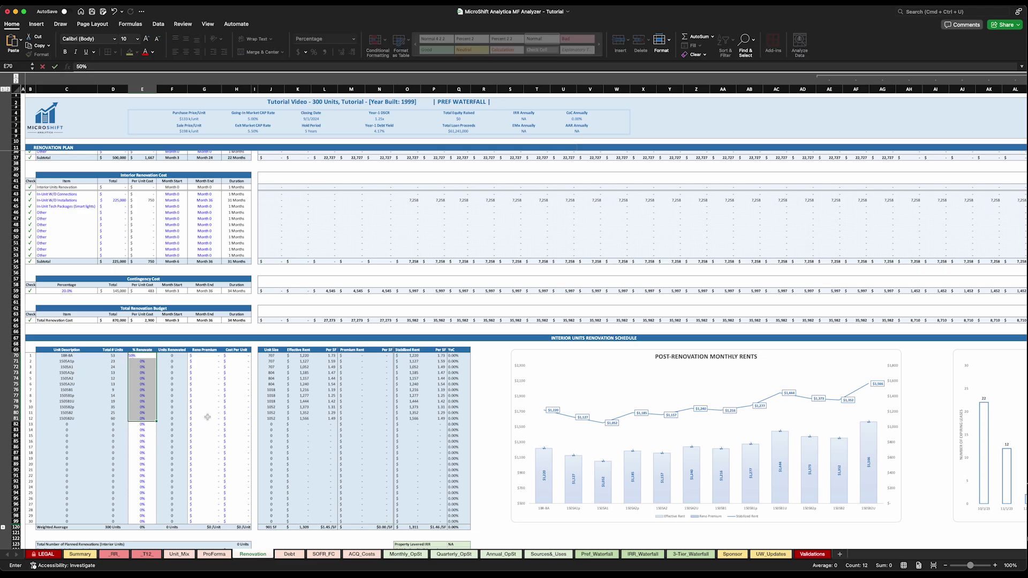
pyautogui.hotkey('ctrl', 'Return')
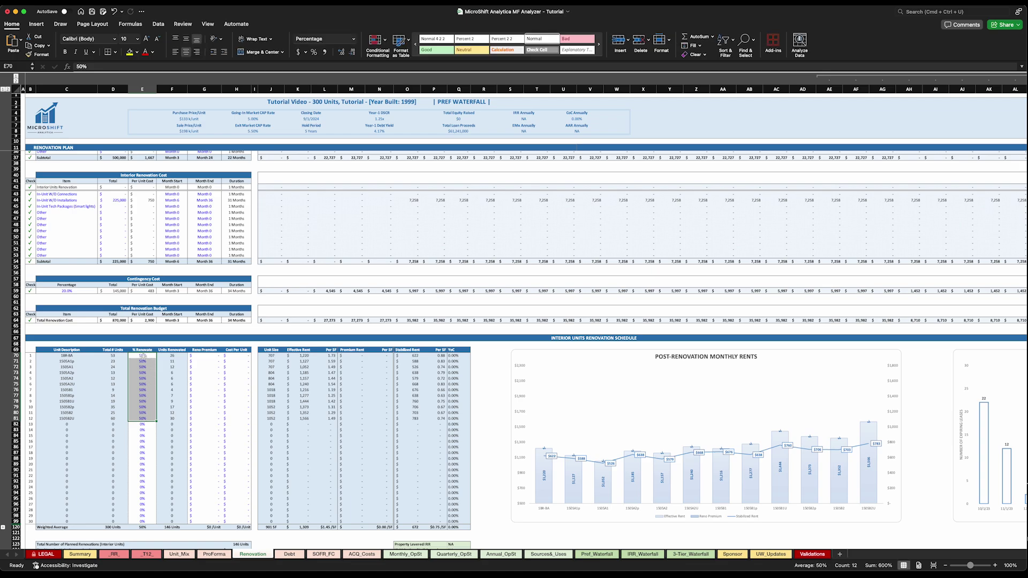
pyautogui.click(142, 395)
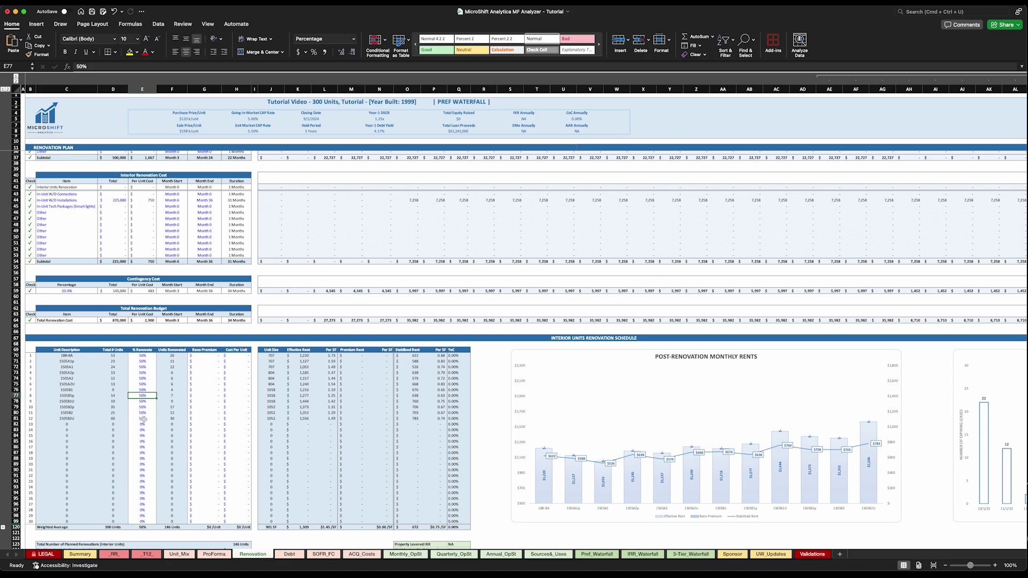
pyautogui.click(143, 418)
# Set the Reno Premium to $200 for all twelve listed unit types in the renovation schedule.
pyautogui.click(206, 357)
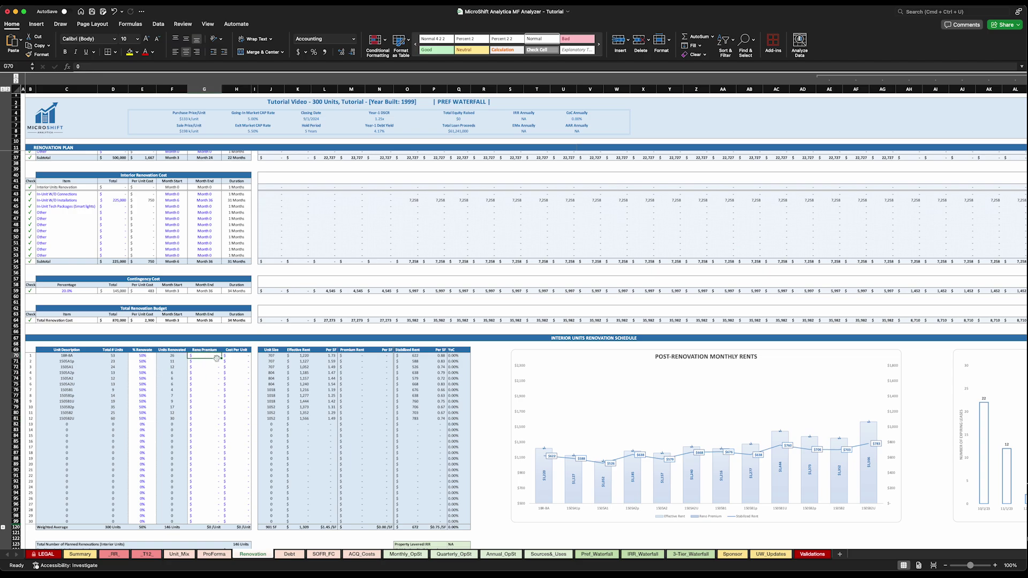
pyautogui.moveTo(204, 356); pyautogui.dragTo(197, 418)
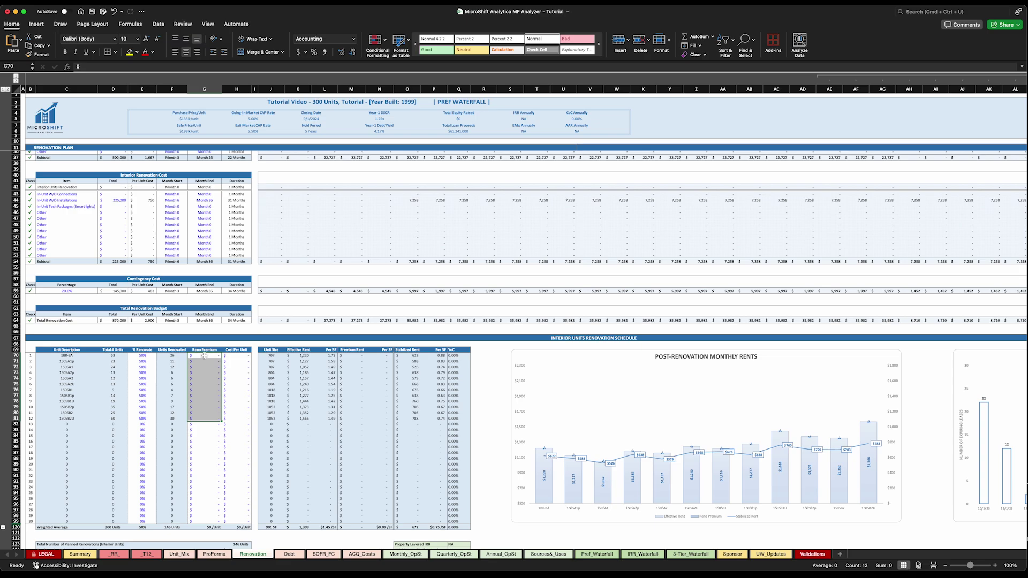
pyautogui.write('200')
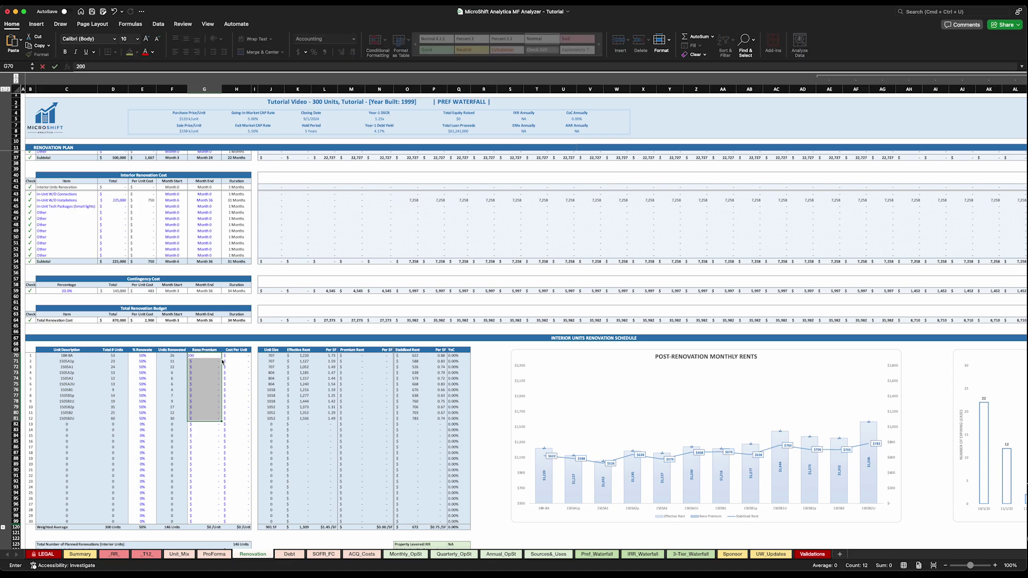
pyautogui.hotkey('ctrl', 'Return')
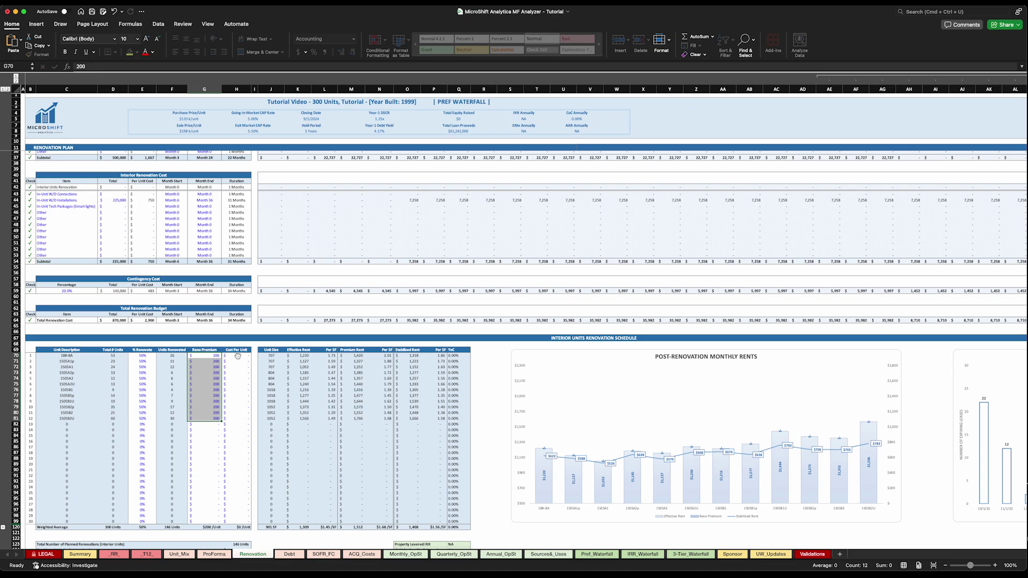
# Set the Cost Per Unit to $15,000 for all twelve listed unit types in the renovation schedule.
pyautogui.click(237, 355)
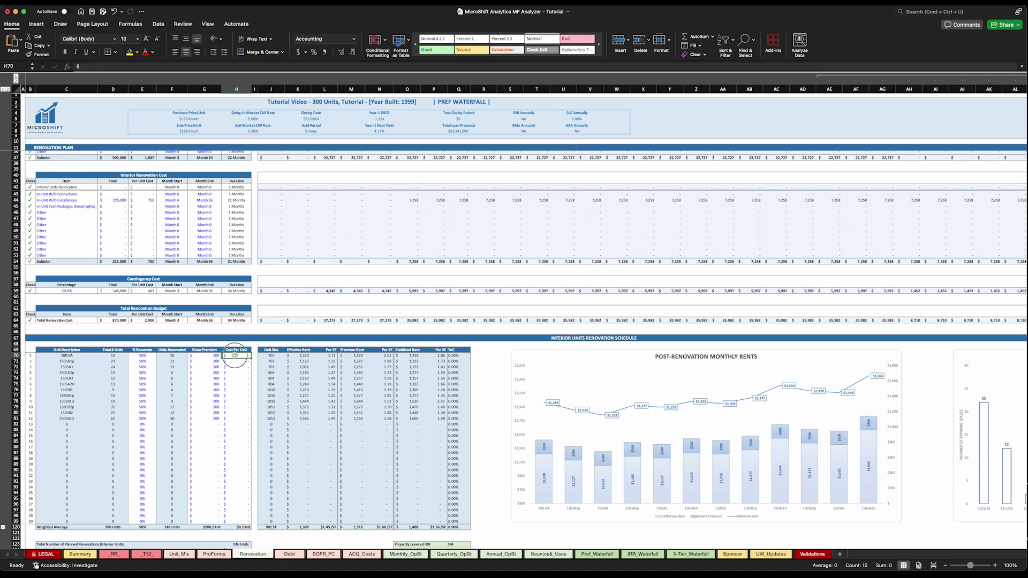
pyautogui.moveTo(234, 403); pyautogui.dragTo(234, 416)
pyautogui.write('150')
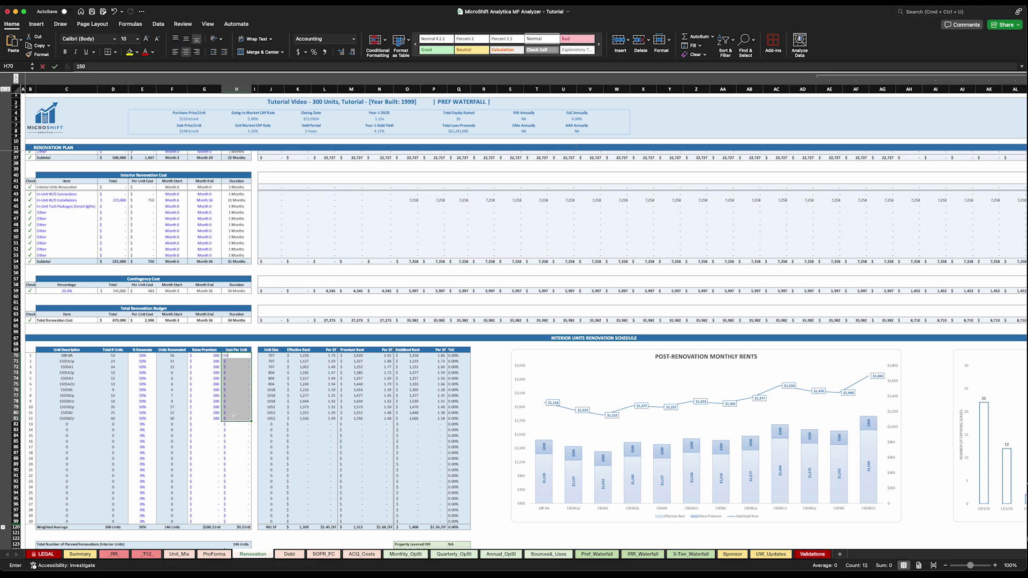
pyautogui.write('00')
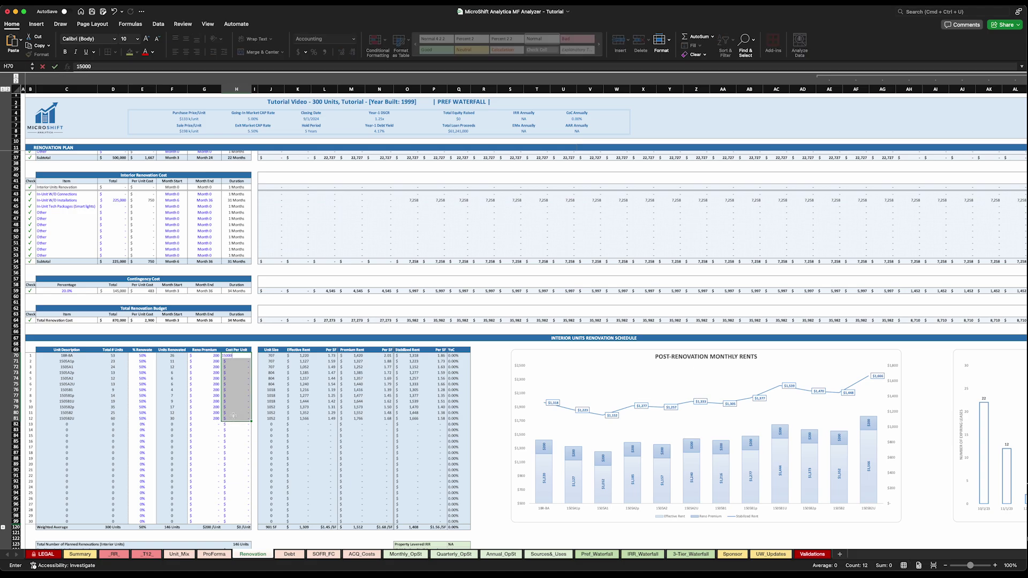
pyautogui.hotkey('ctrl', 'Return')
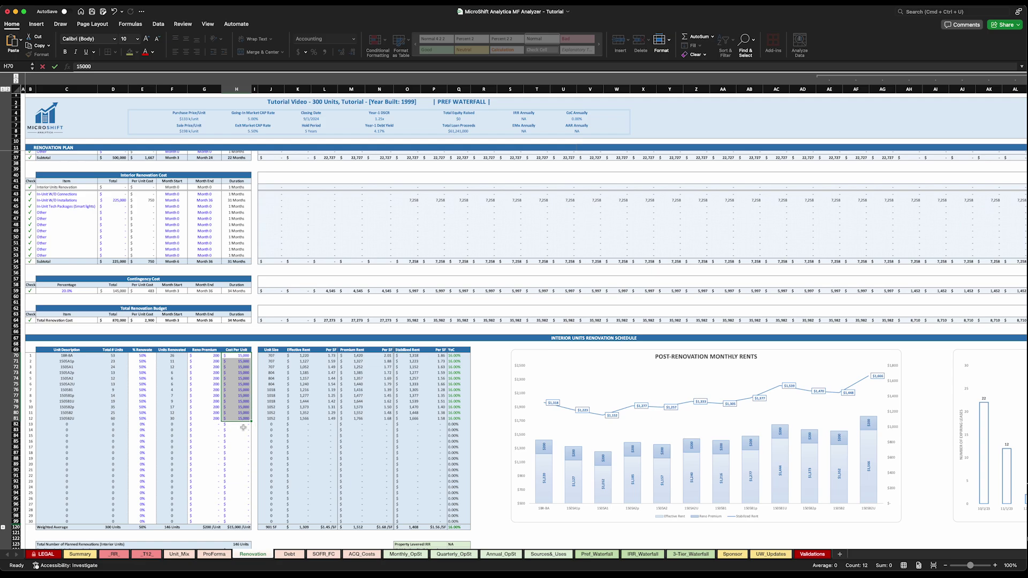
pyautogui.click(236, 430)
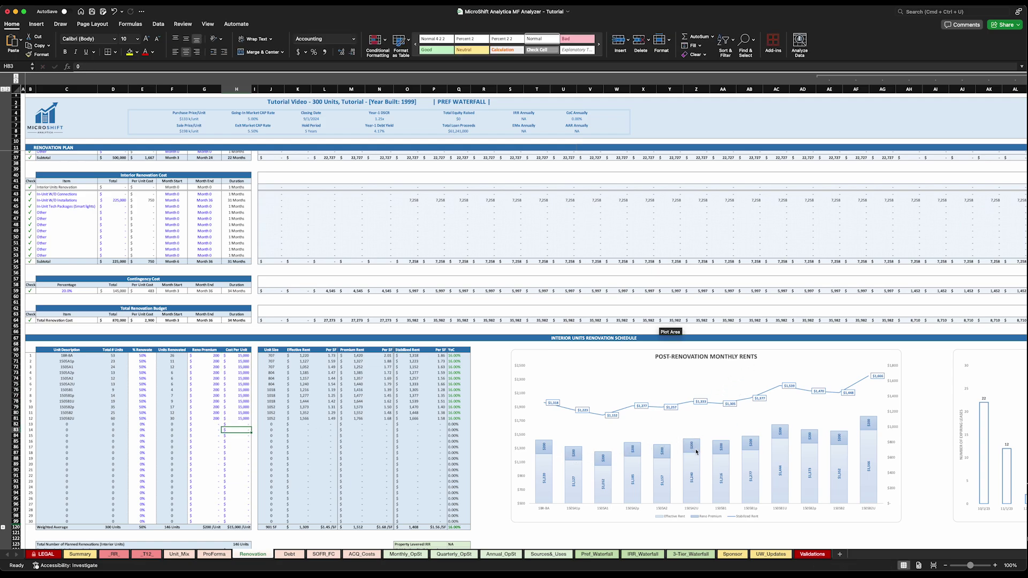
# Examine the Effective, Premium and Stabilized Rent columns for the twelve unit types and the formulas in their first row.
pyautogui.moveTo(664, 460)
pyautogui.moveTo(301, 355); pyautogui.dragTo(303, 417)
pyautogui.moveTo(357, 355); pyautogui.dragTo(353, 421)
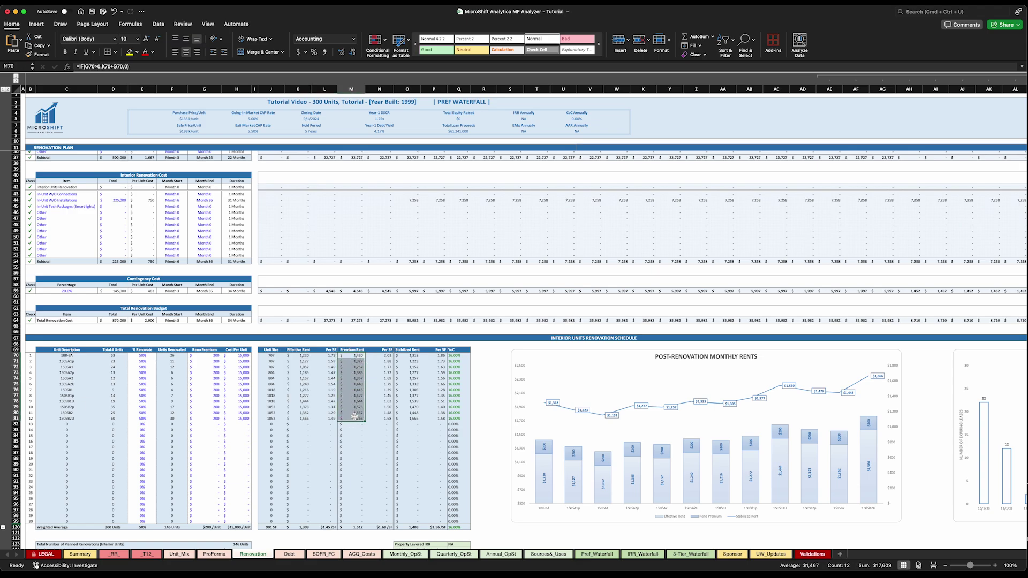
pyautogui.click(355, 356)
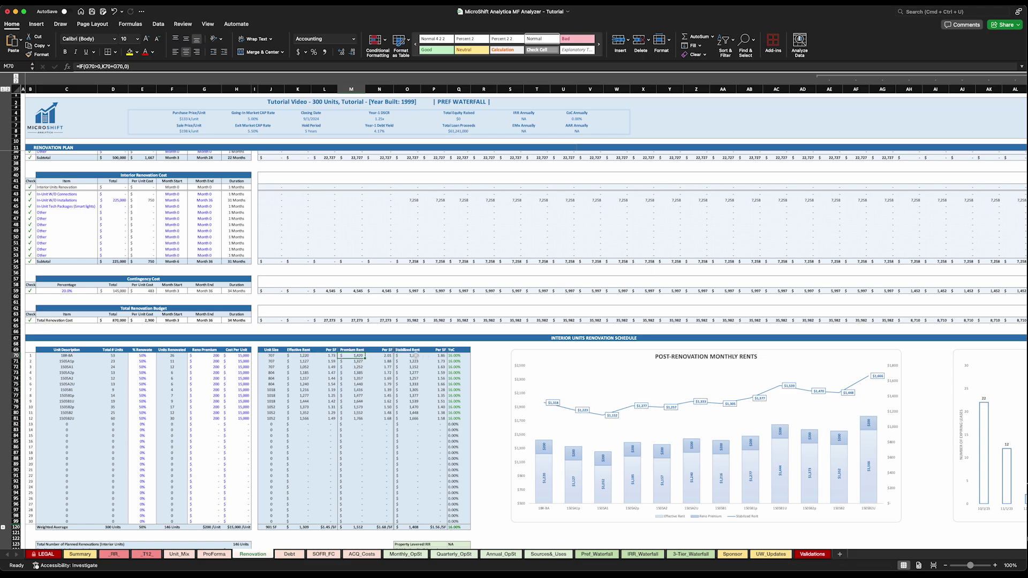
pyautogui.moveTo(416, 356); pyautogui.dragTo(415, 421)
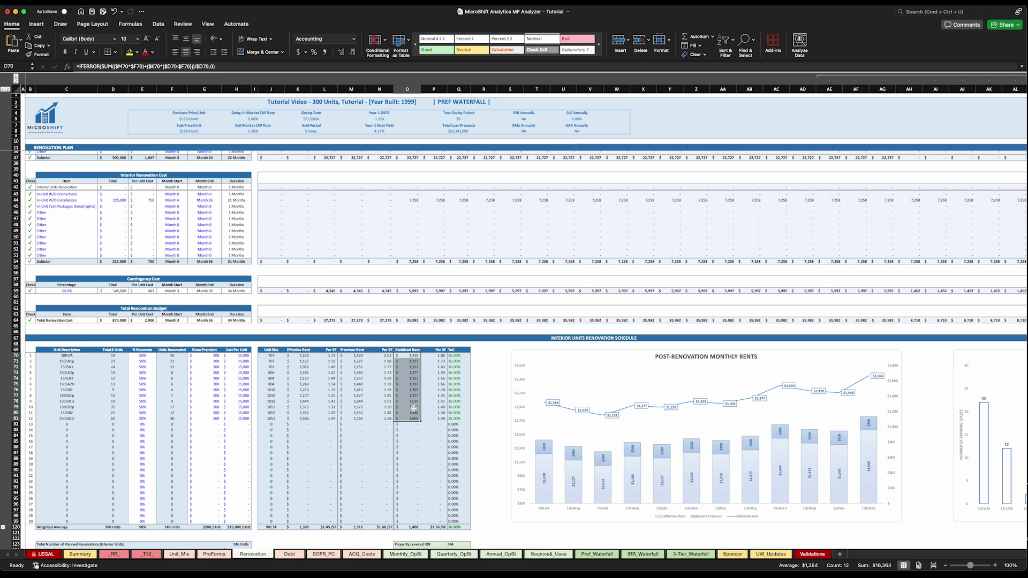
pyautogui.click(354, 356)
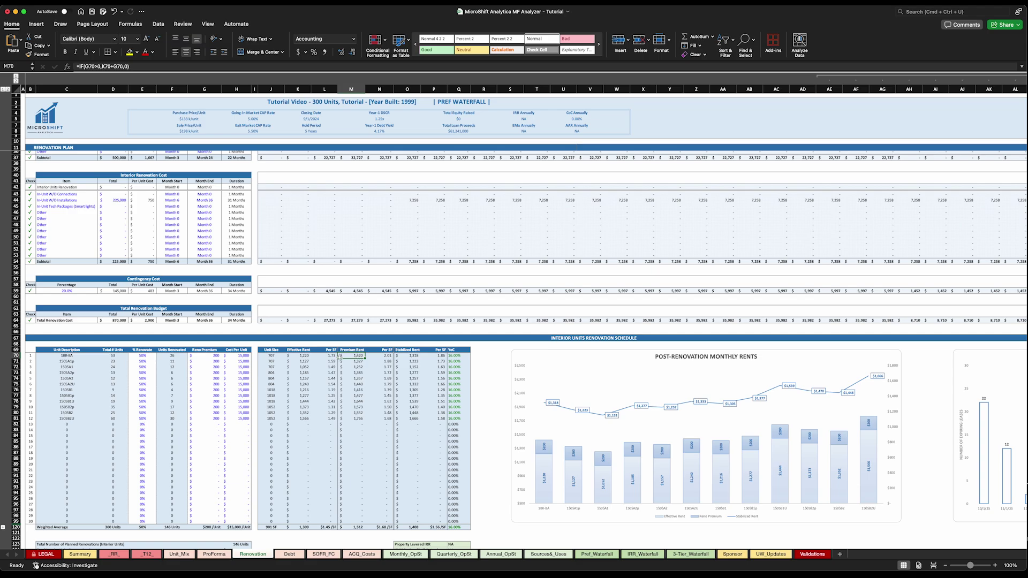
pyautogui.click(303, 356)
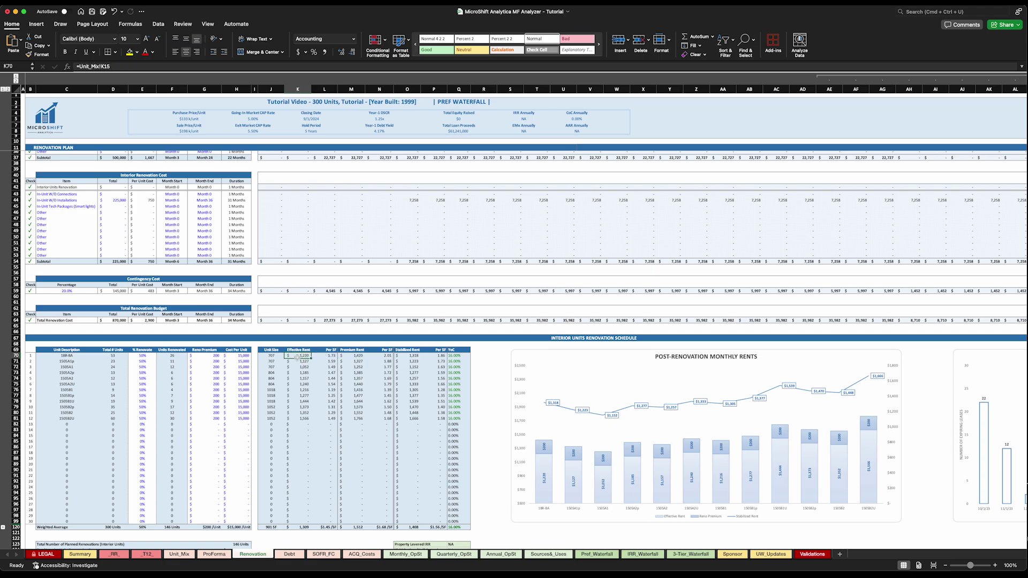
pyautogui.click(411, 358)
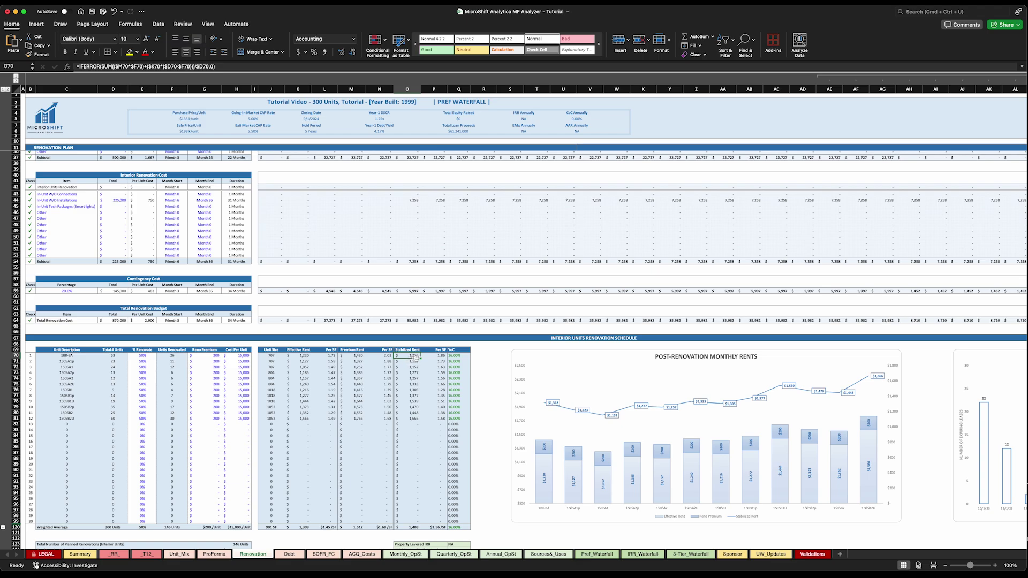
# Check the first unit type's Cost Per Unit and Reno Premium inputs and its YoC formula.
pyautogui.click(243, 356)
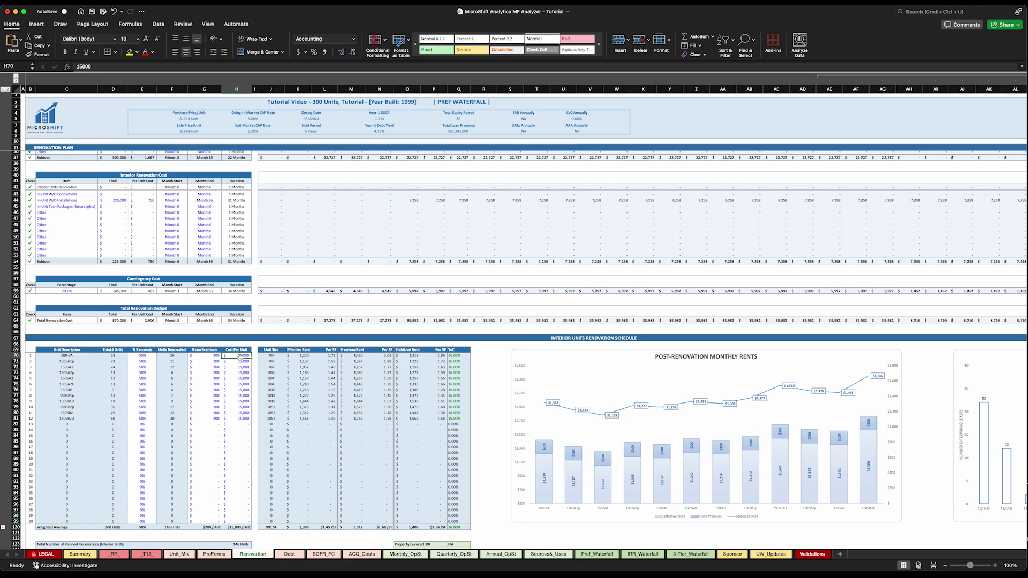
pyautogui.click(203, 357)
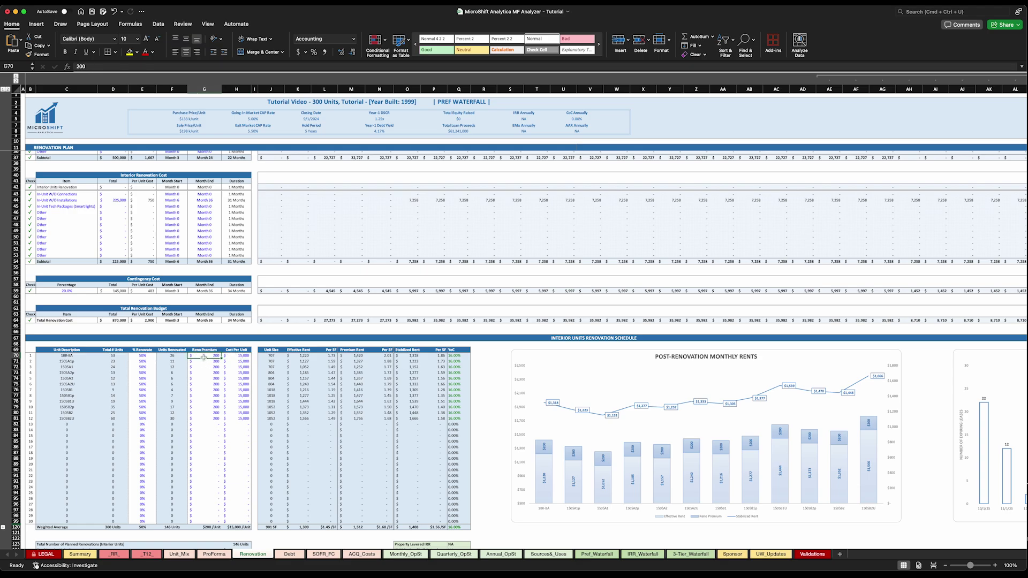
pyautogui.click(455, 357)
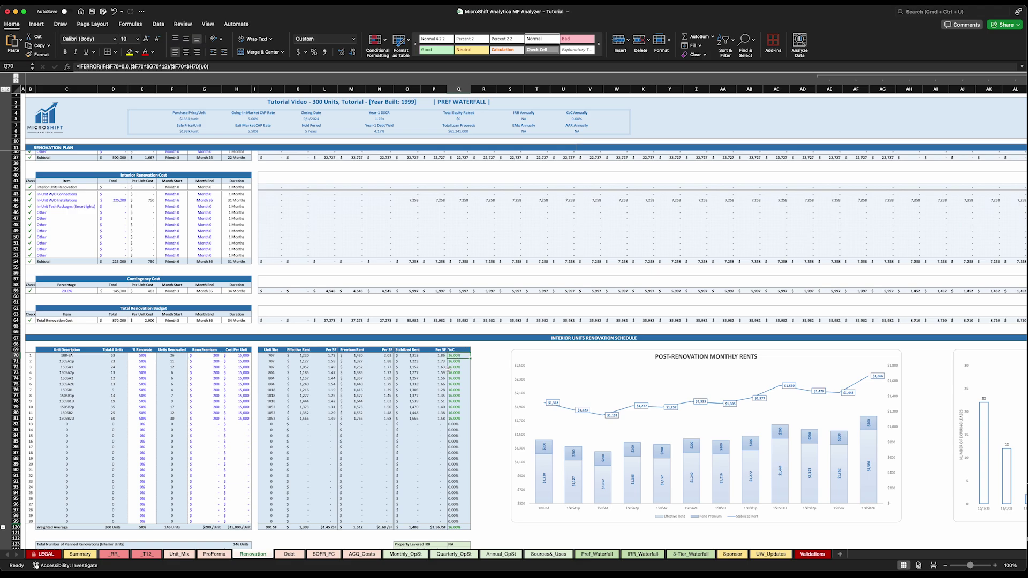
# Review the units renovated, Reno Premium and Cost Per Unit formulas in the schedule's Weighted Average row.
pyautogui.scroll(-5, 449, 368)
pyautogui.click(172, 400)
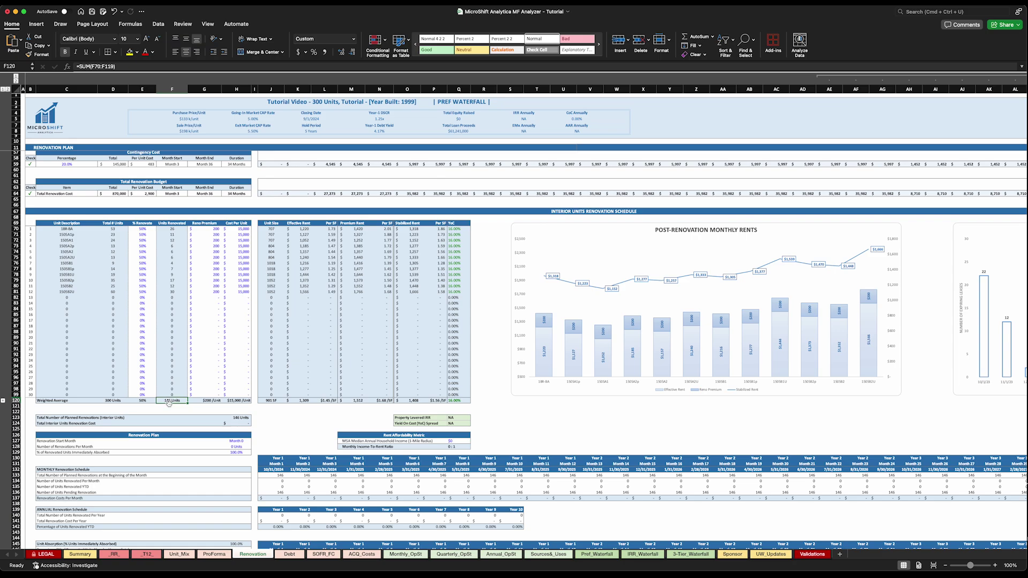
pyautogui.scroll(-1, 174, 403)
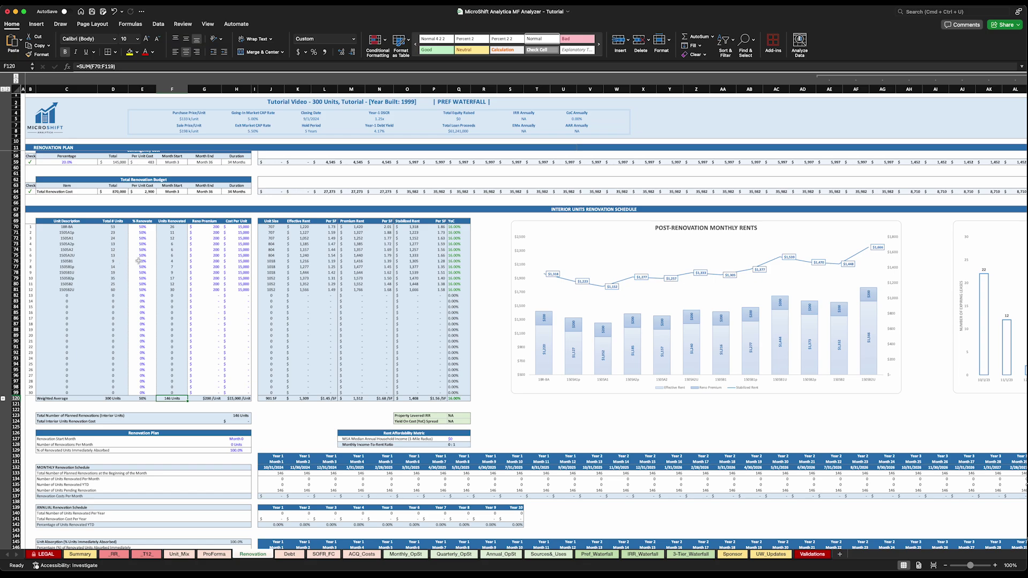
pyautogui.press('Right')
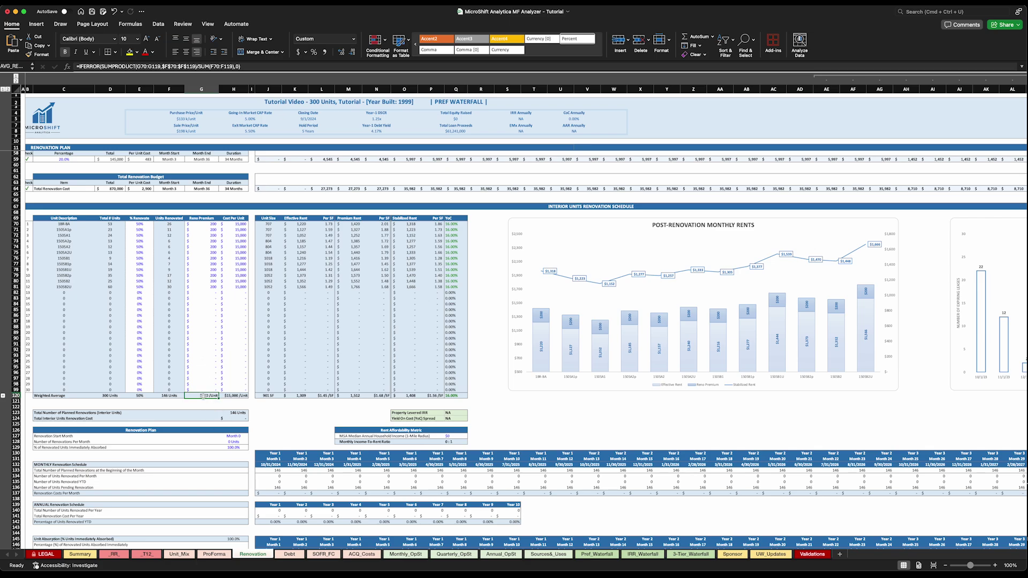
pyautogui.click(235, 396)
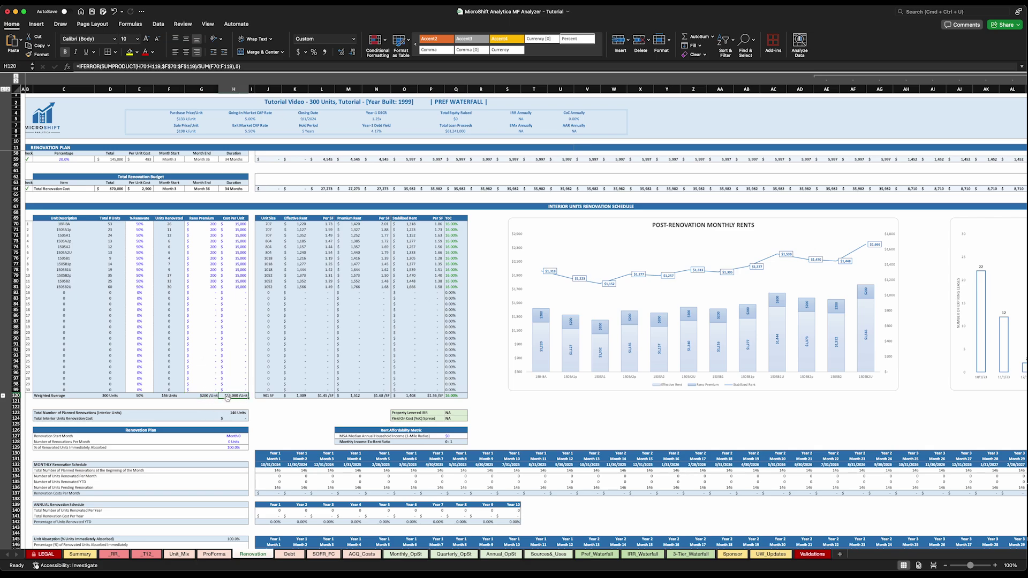
# Examine the Post-Renovation Monthly Rents and Number of Monthly Lease-Up charts, checking the lease-up data against the rent roll sheet.
pyautogui.scroll(-3, 238, 400)
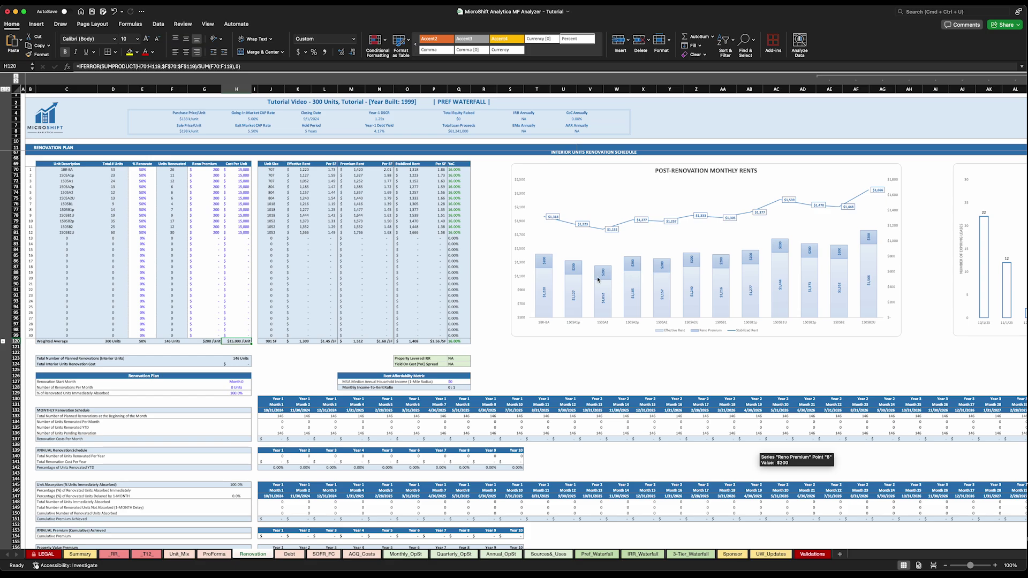
pyautogui.moveTo(583, 282)
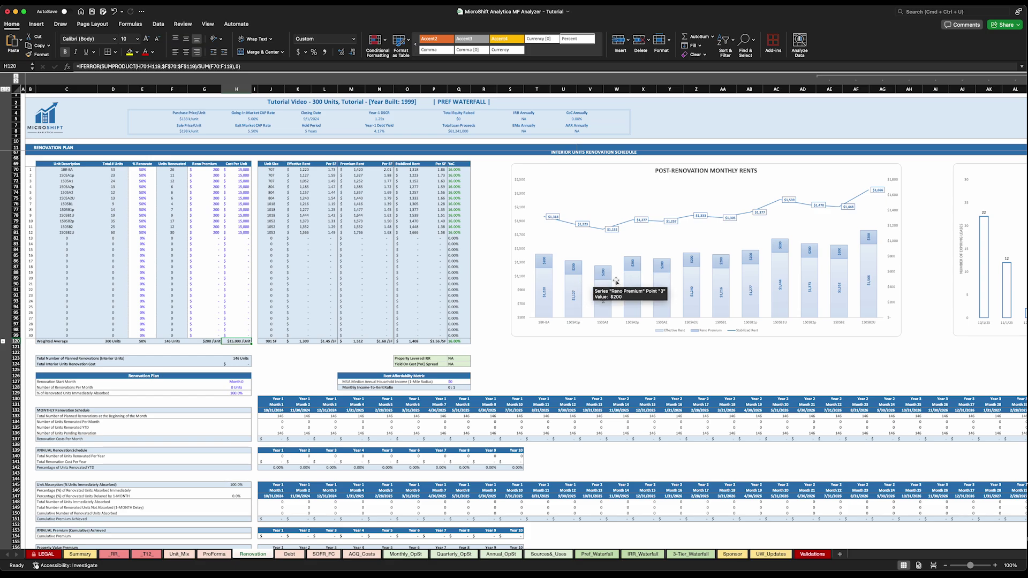
pyautogui.hscroll(6, 716, 292)
pyautogui.hscroll(2, 717, 292)
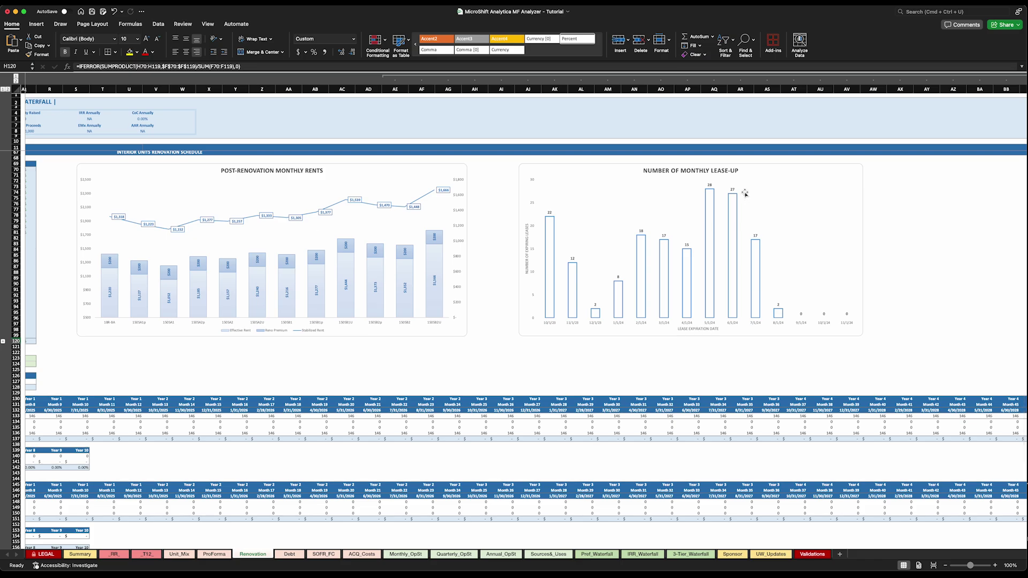
pyautogui.click(114, 555)
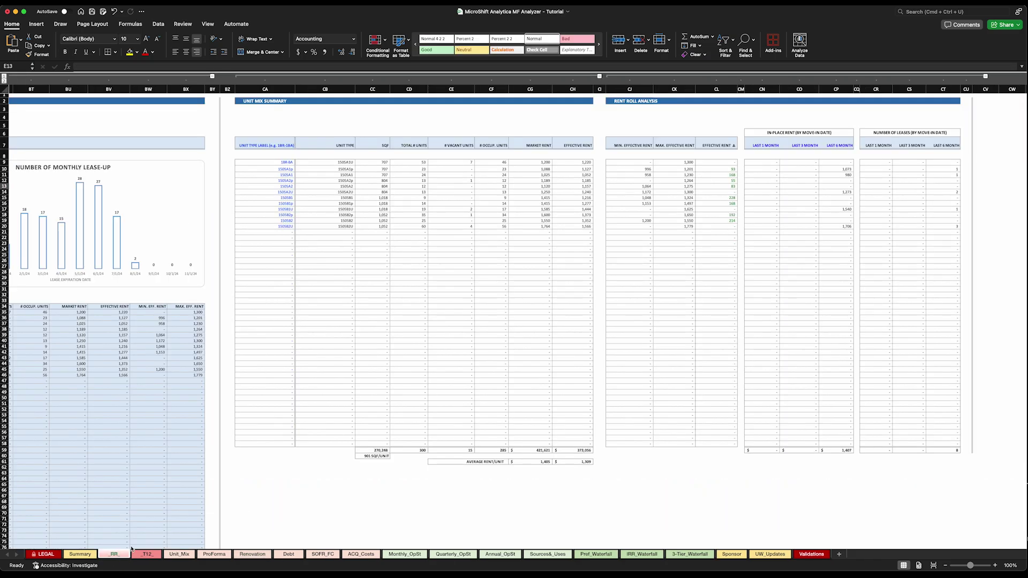
pyautogui.hscroll(1, 589, 313)
pyautogui.hscroll(-5, 241, 237)
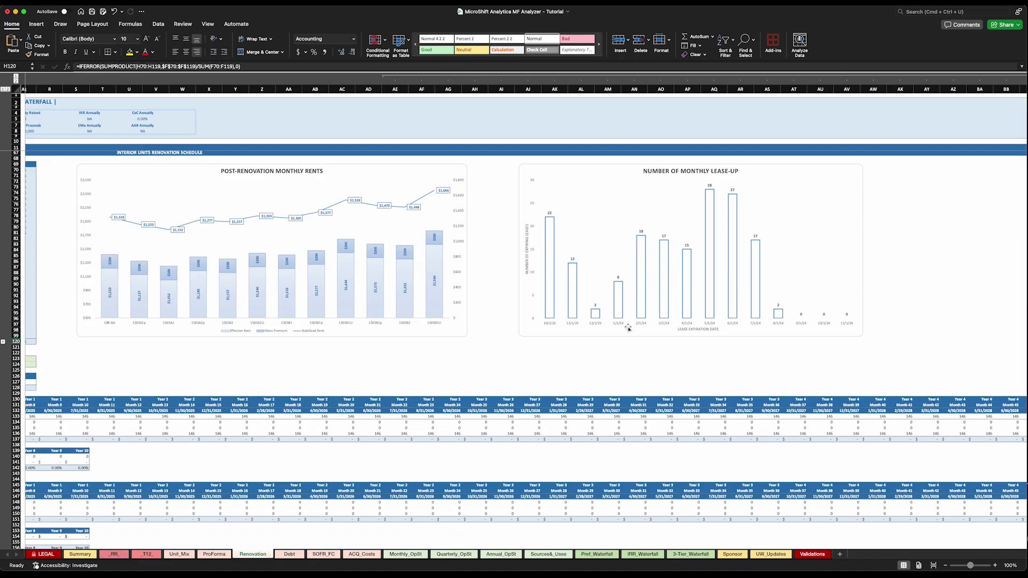
pyautogui.hscroll(-10, 424, 313)
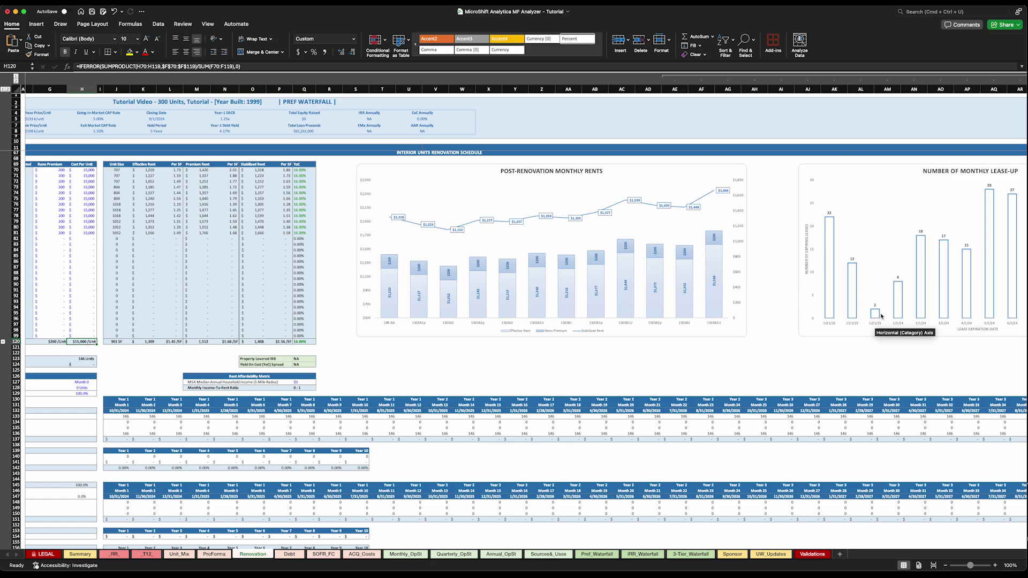
# Compare the monthly lease counts in the Number of Monthly Lease-Up chart with the Renovation Plan's start month and renovations-per-month inputs.
pyautogui.moveTo(872, 316)
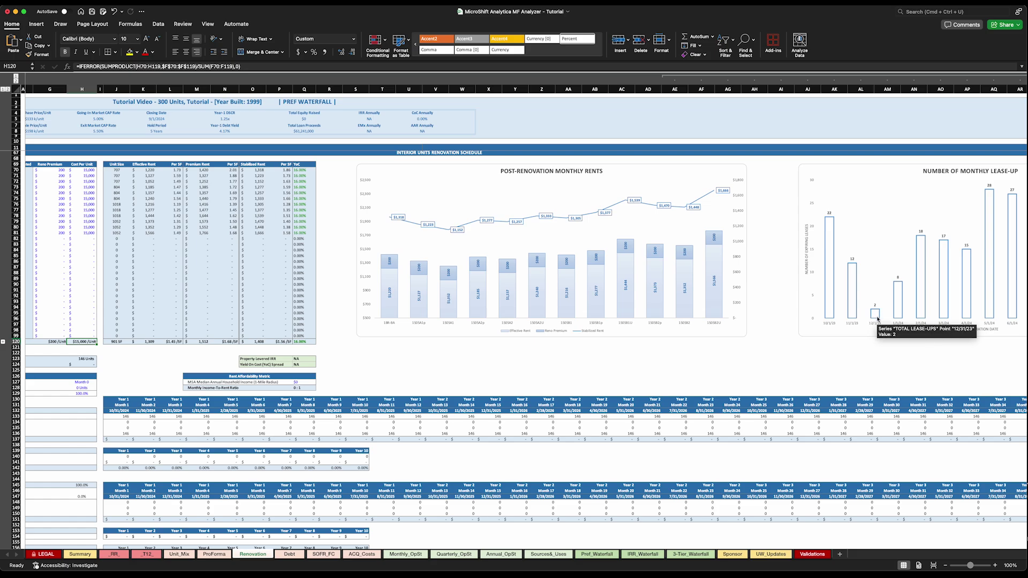
pyautogui.hscroll(-1, 877, 320)
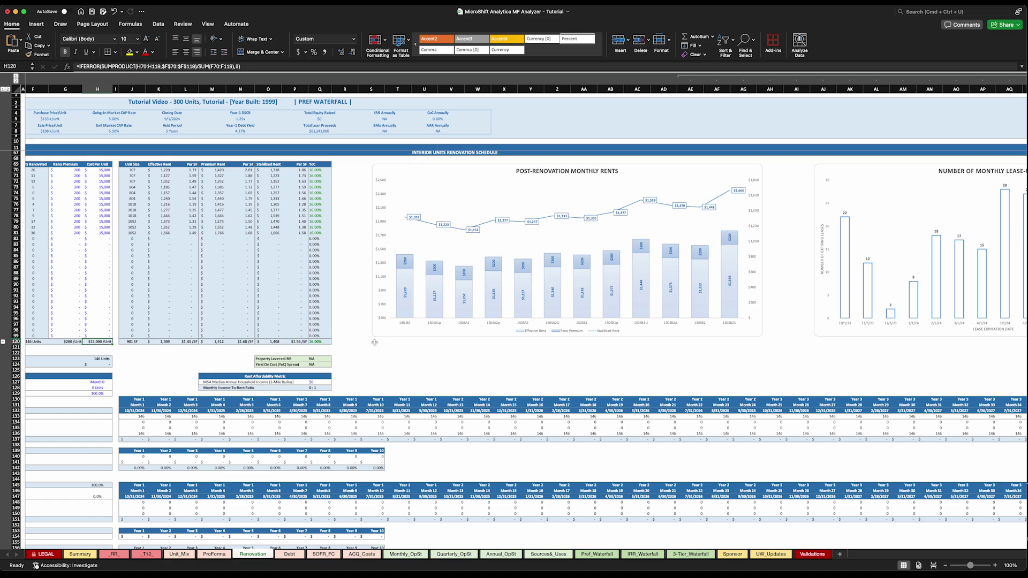
pyautogui.hscroll(-1, 565, 352)
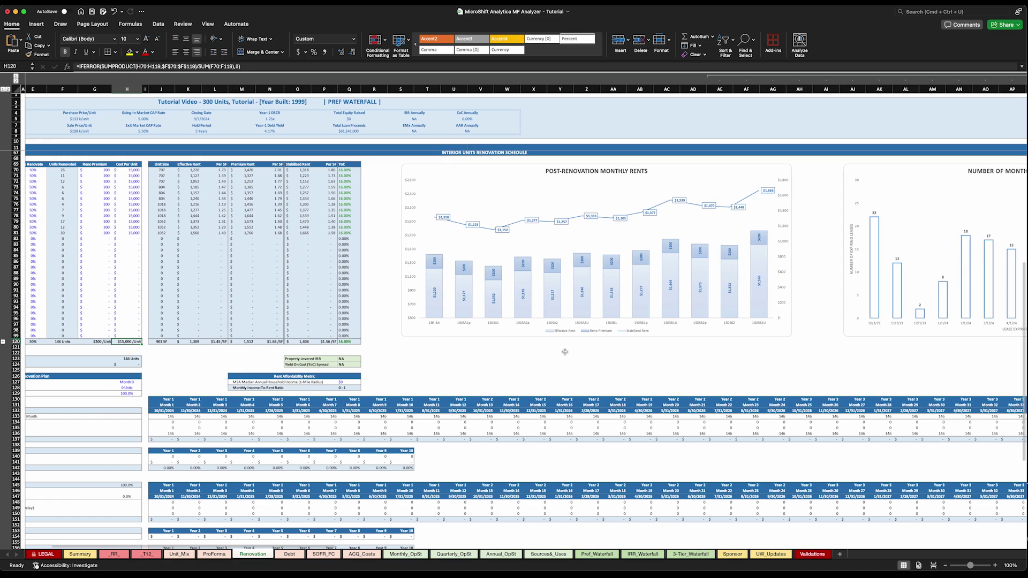
pyautogui.hscroll(-2, 565, 352)
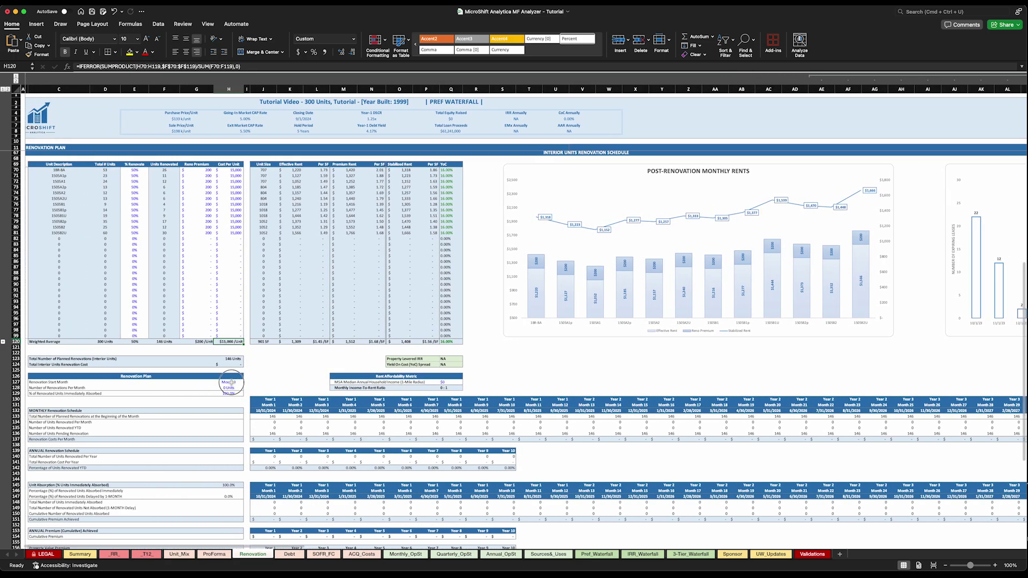
pyautogui.click(231, 382)
pyautogui.hscroll(4, 727, 341)
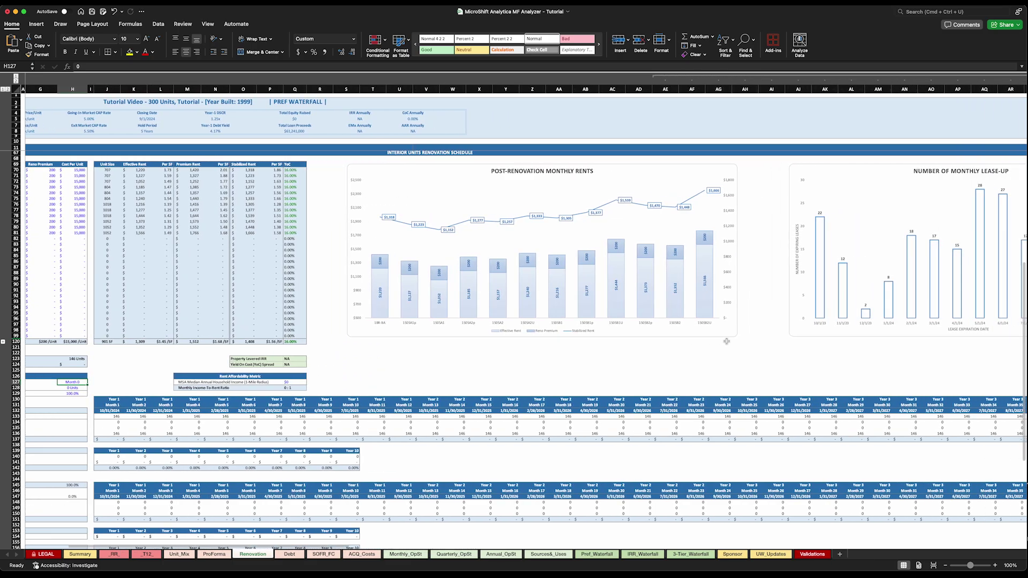
pyautogui.hscroll(2, 865, 328)
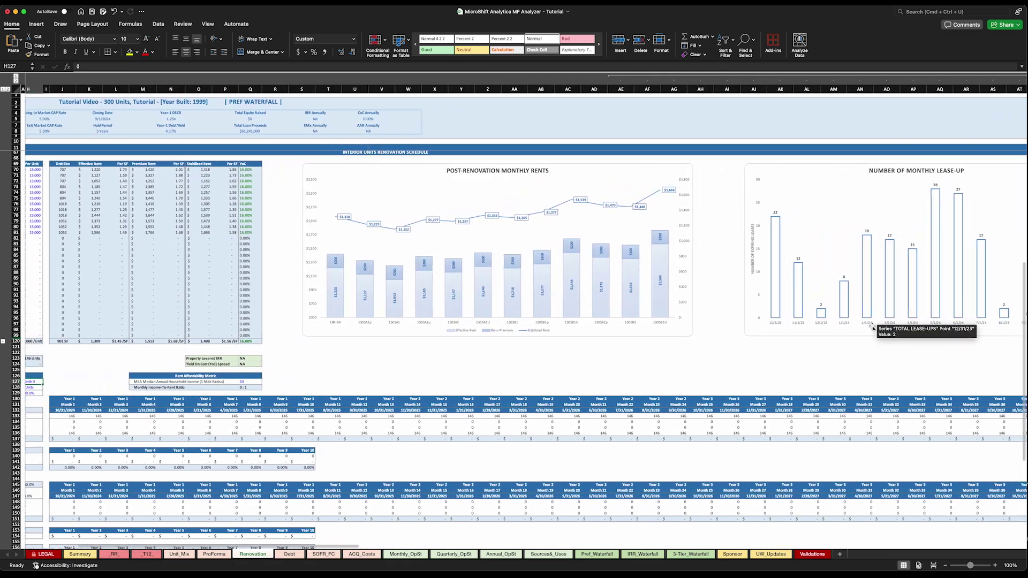
pyautogui.hscroll(-5, 873, 327)
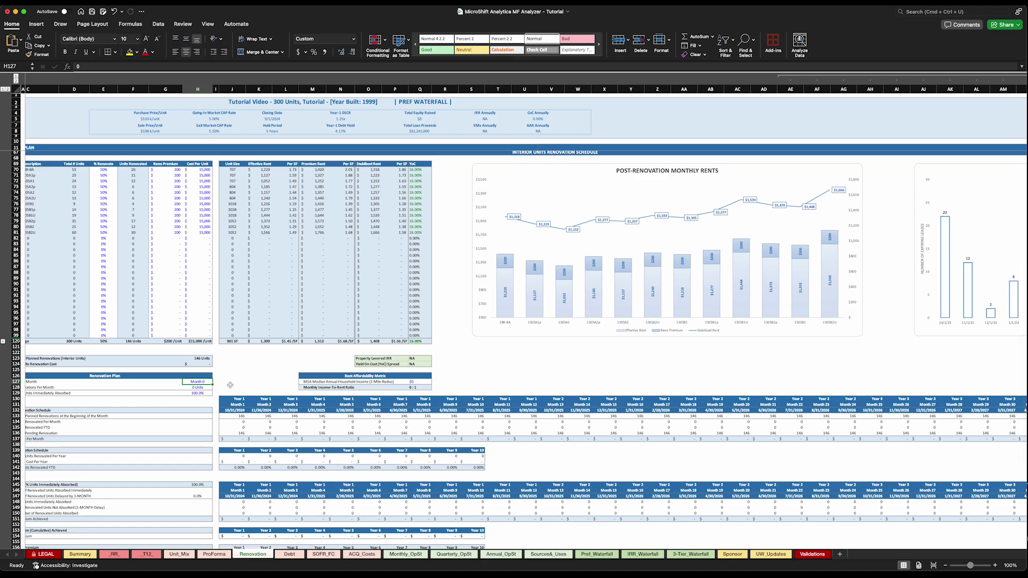
pyautogui.click(198, 387)
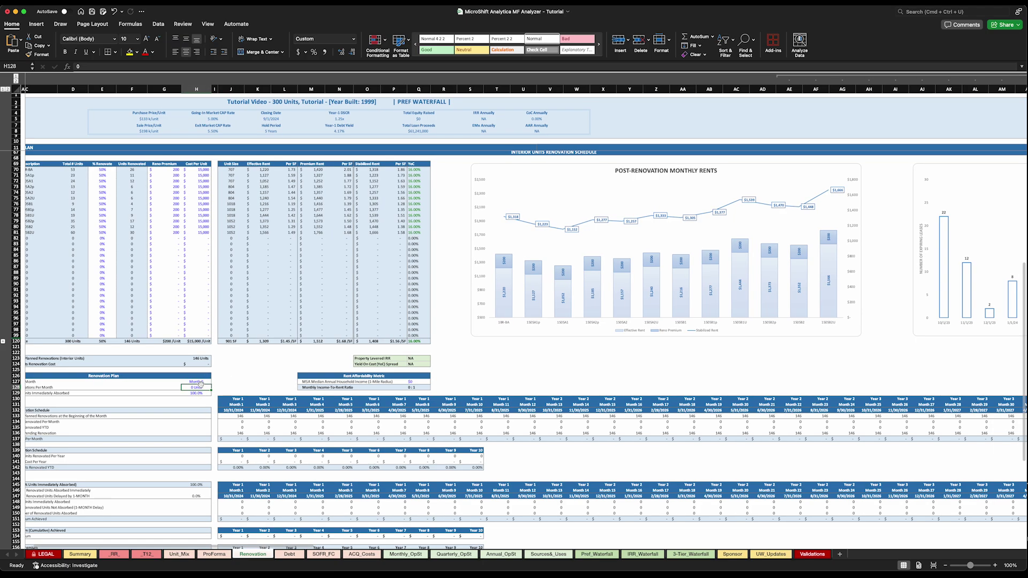
pyautogui.hscroll(1, 195, 383)
pyautogui.hscroll(-2, 192, 381)
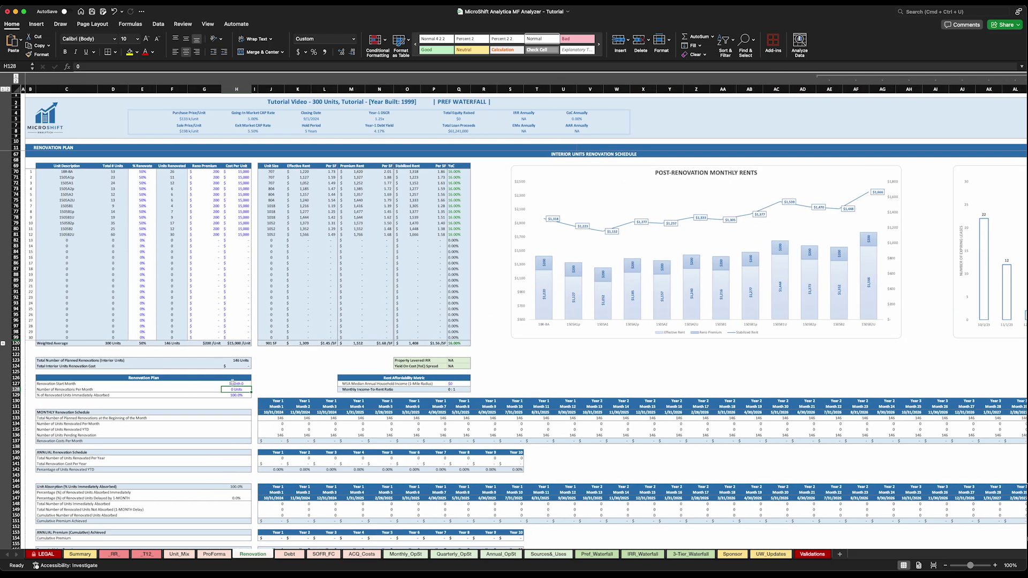
# Set the Renovation Start Month to 6 and the Number of Renovations Per Month to 5 in the Renovation Plan.
pyautogui.scroll(-3, 245, 384)
pyautogui.click(235, 347)
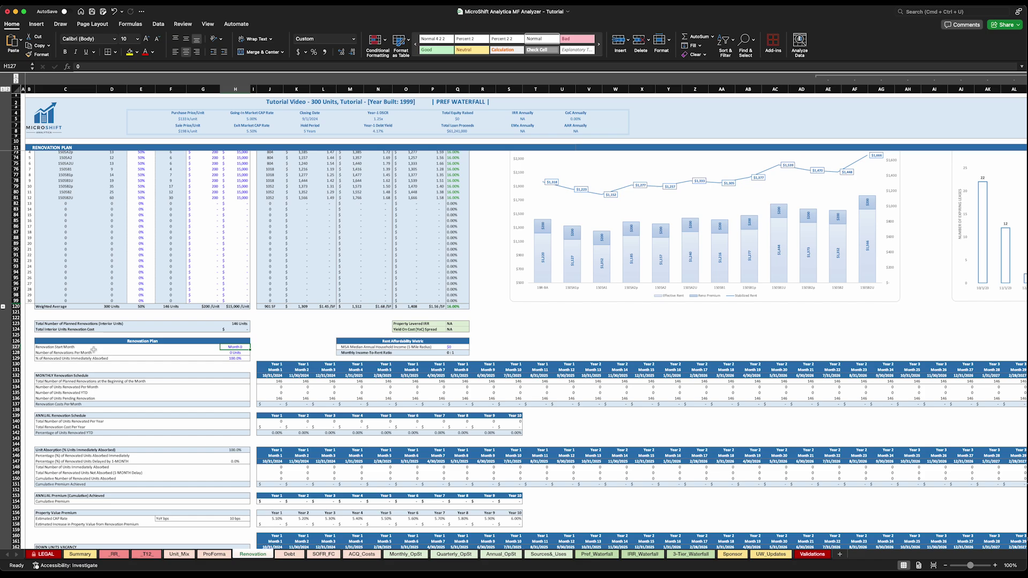
pyautogui.scroll(4, 256, 356)
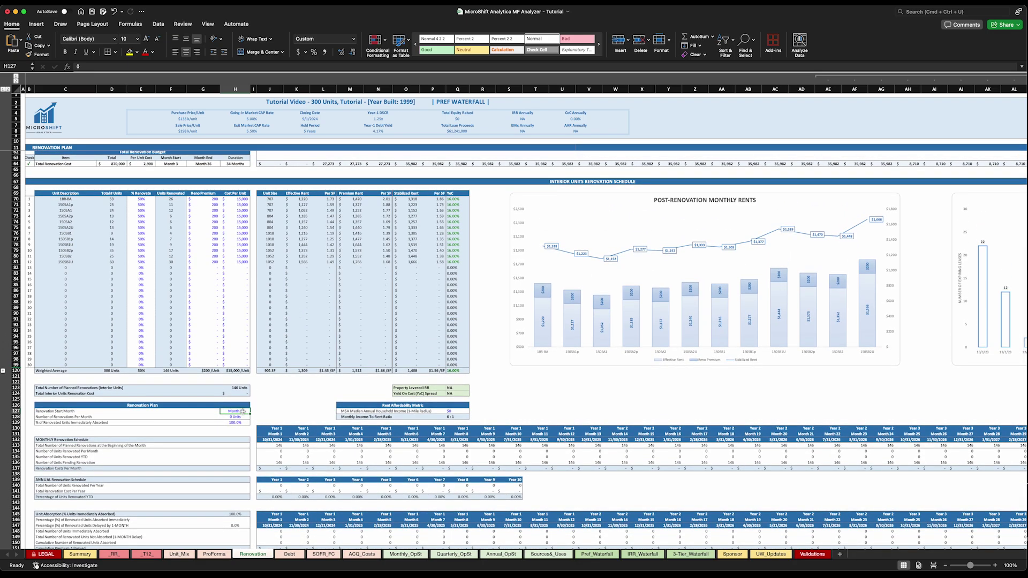
pyautogui.write('6')
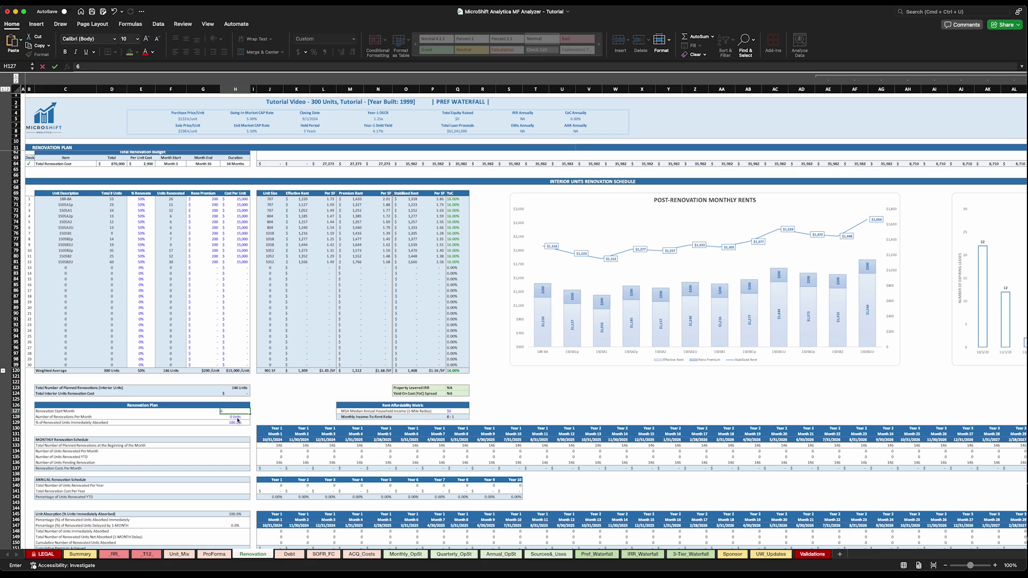
pyautogui.press('Return')
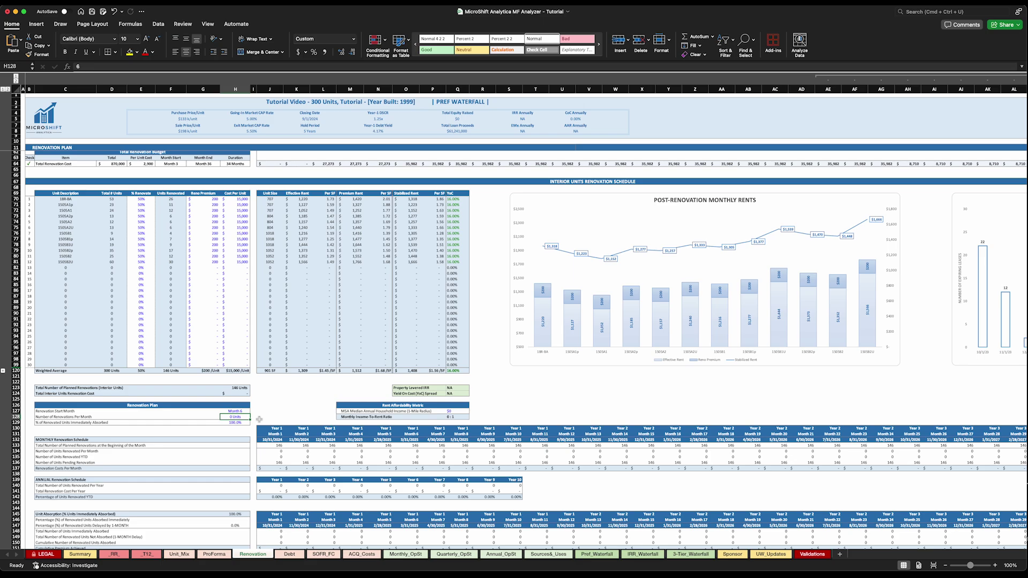
pyautogui.write('5')
pyautogui.press('Return')
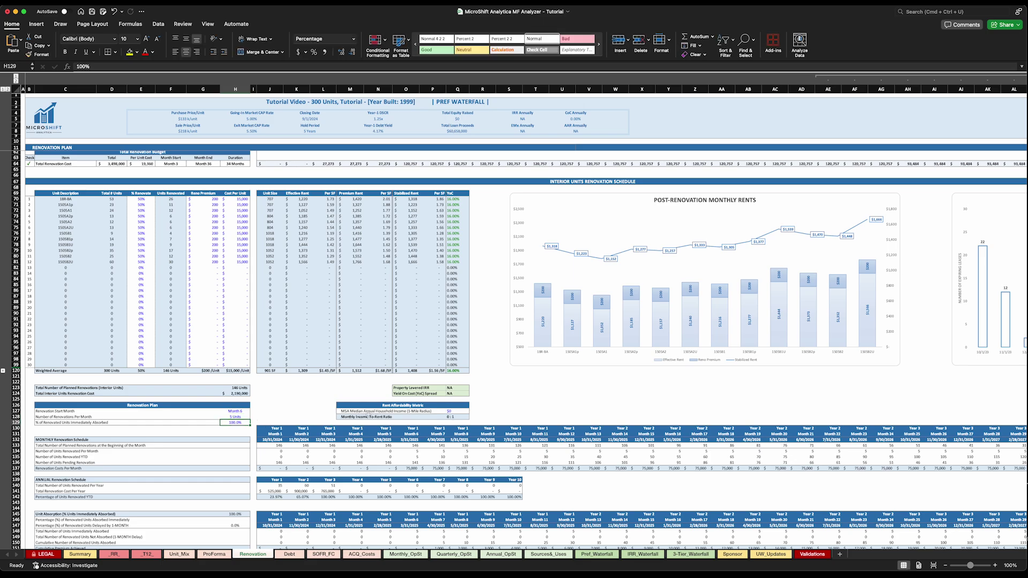
# Set the MSA Median Annual Household Income (1-Mile Radius) to 60000 in the Rent Affordability Metric.
pyautogui.click(454, 412)
pyautogui.write('60000')
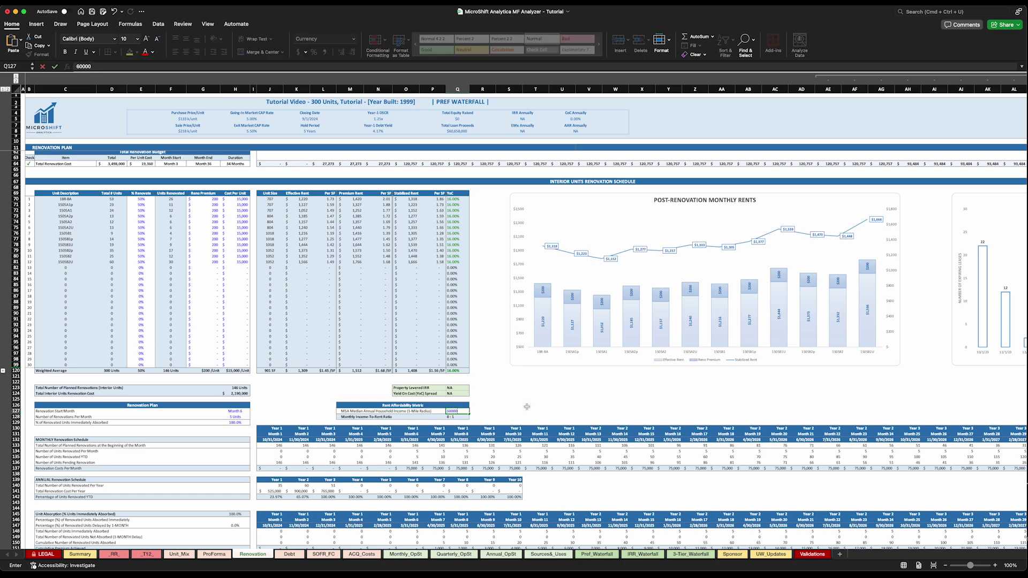
pyautogui.press('Return')
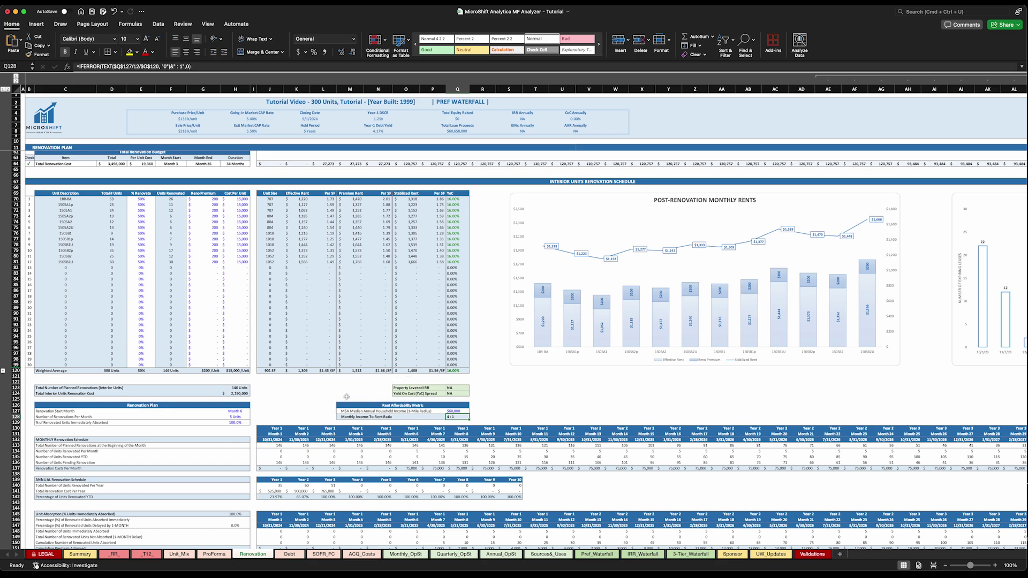
# Review the monthly renovation schedule and the annual schedule's units renovated and renovation cost for Years 1 to 3.
pyautogui.scroll(-8, 346, 397)
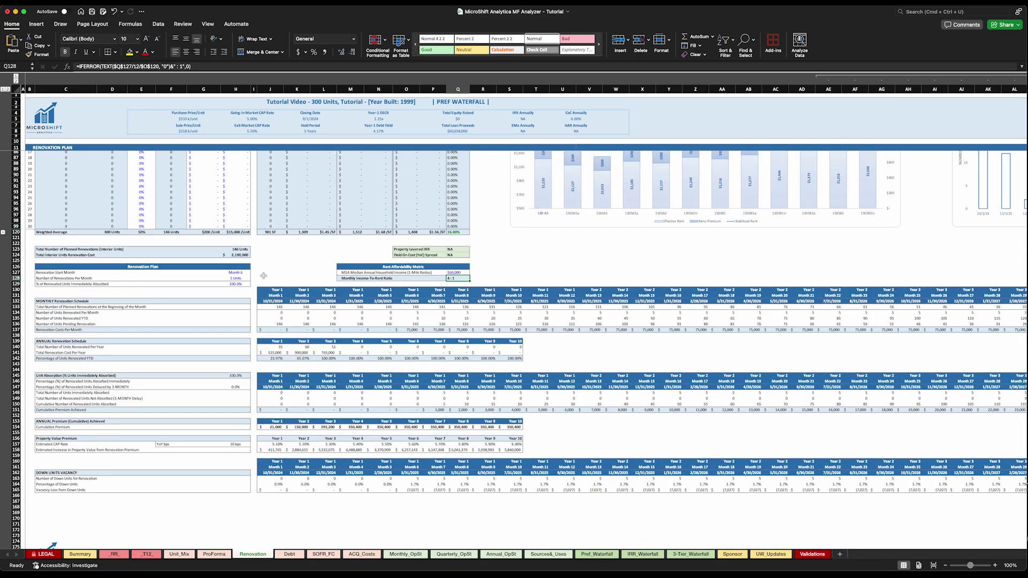
pyautogui.scroll(-1, 263, 288)
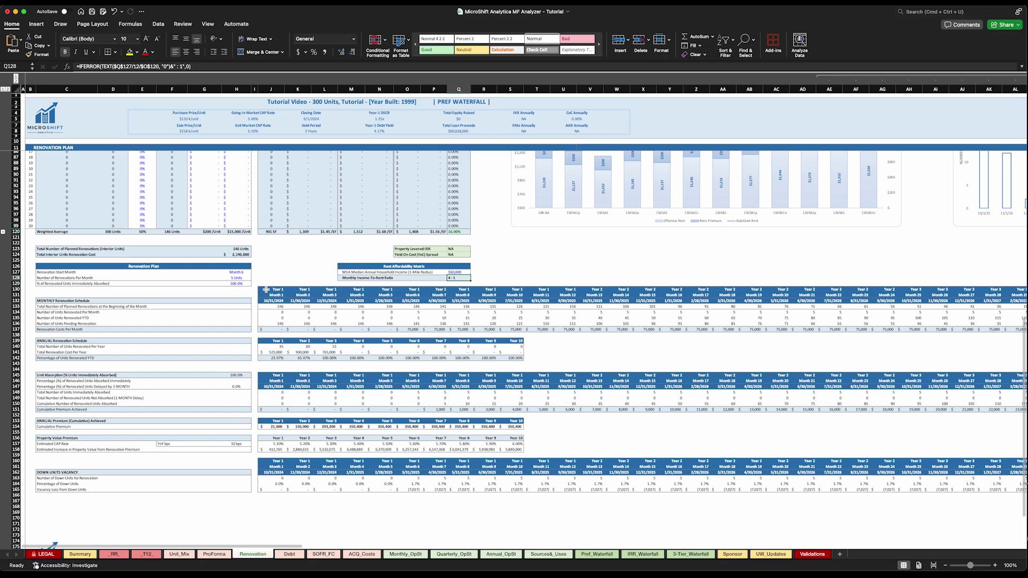
pyautogui.scroll(-1, 256, 314)
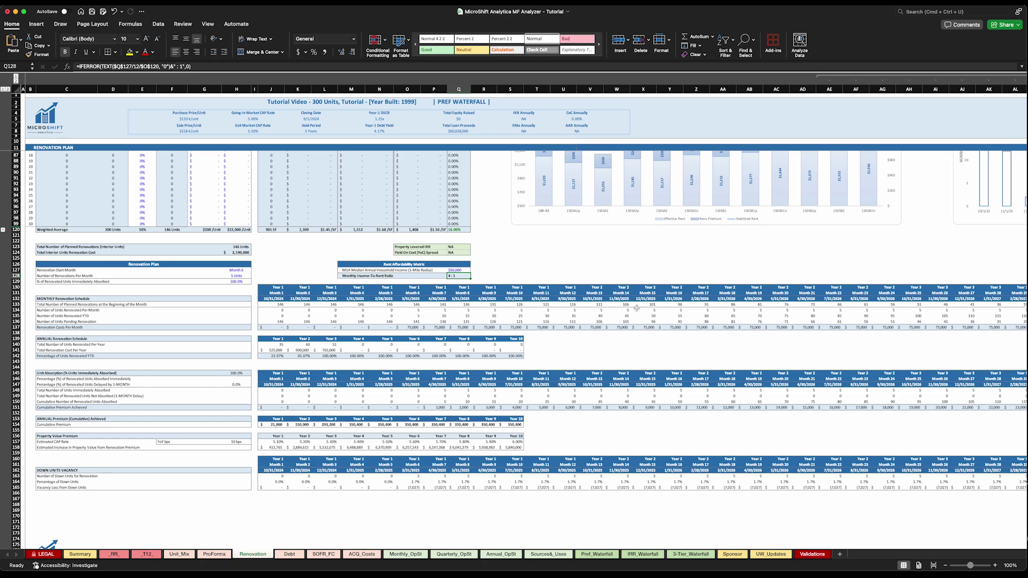
pyautogui.scroll(-2, 665, 306)
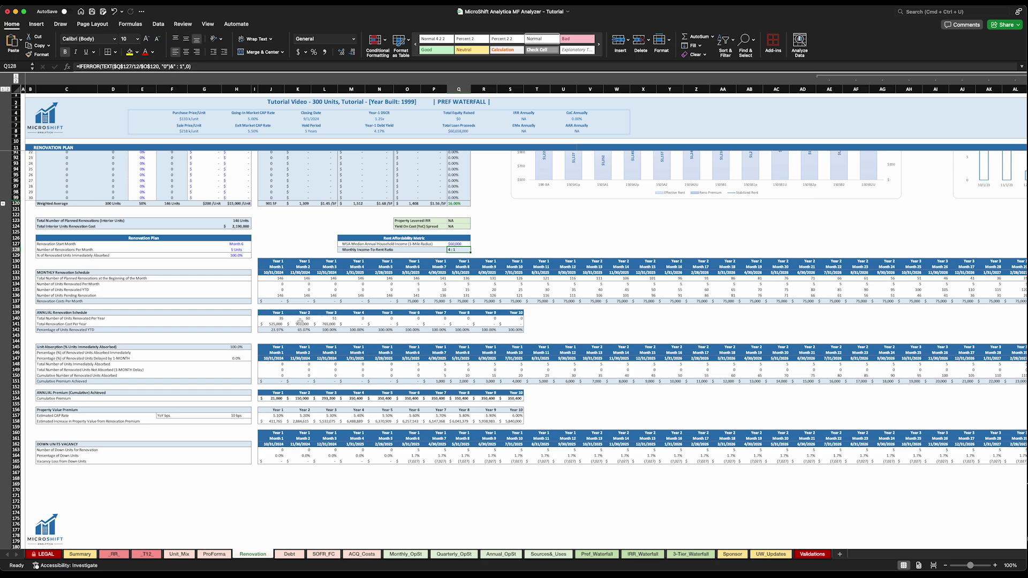
pyautogui.moveTo(282, 320); pyautogui.dragTo(332, 319)
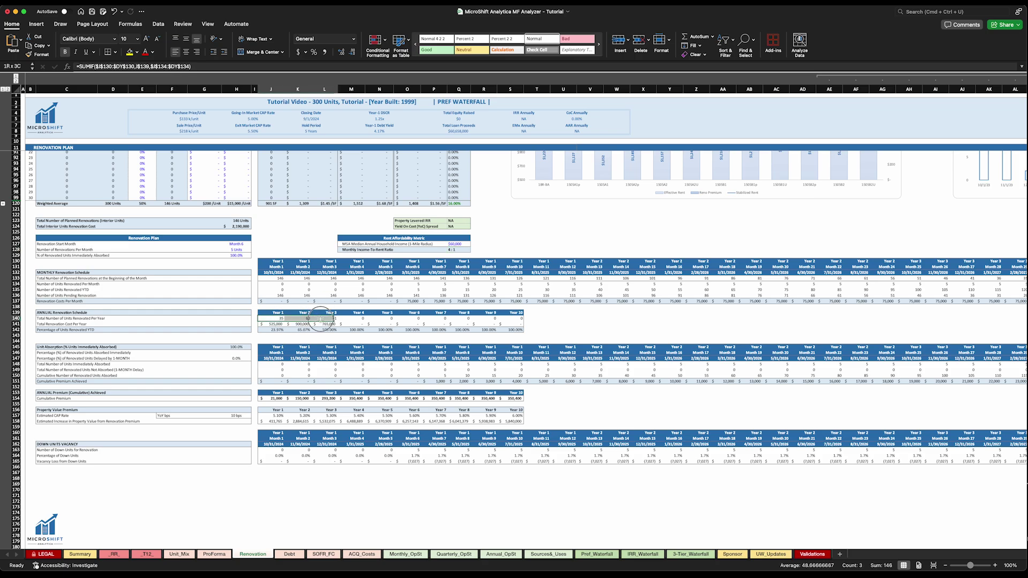
pyautogui.click(280, 324)
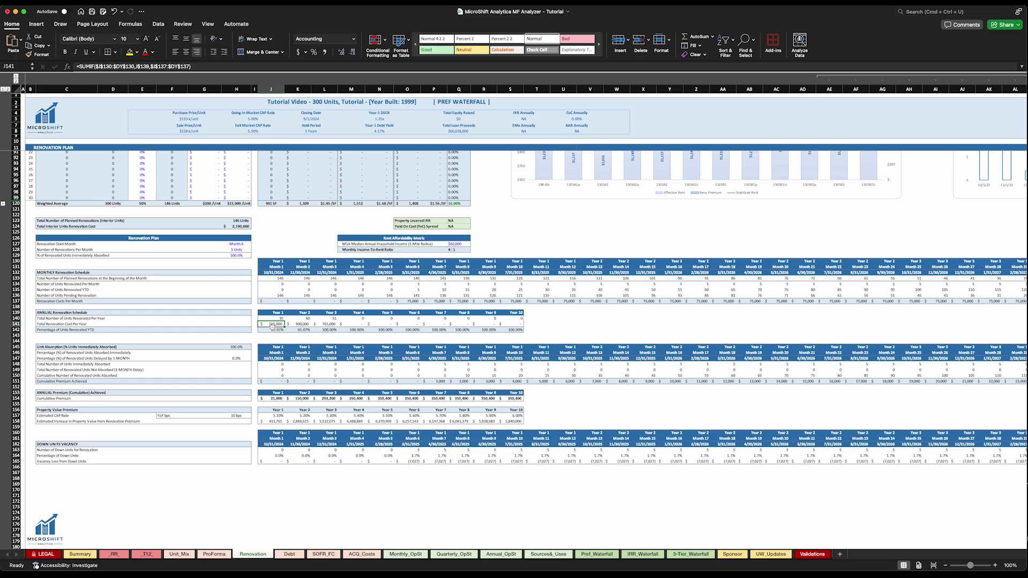
pyautogui.click(300, 324)
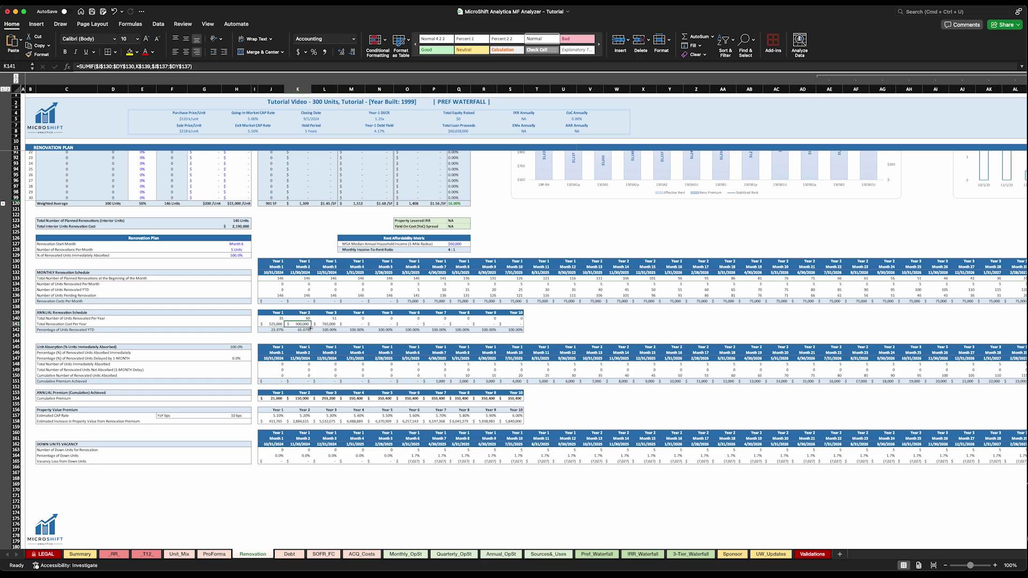
pyautogui.click(325, 324)
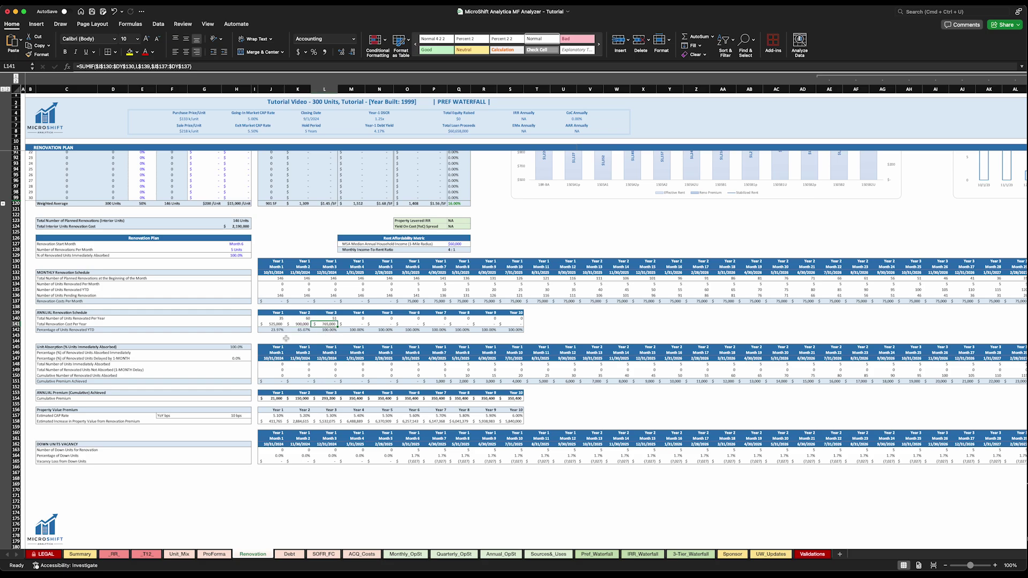
# Check the % of Renovated Units Immediately Absorbed input and the Month 8 formula for units immediately absorbed.
pyautogui.scroll(-2, 290, 338)
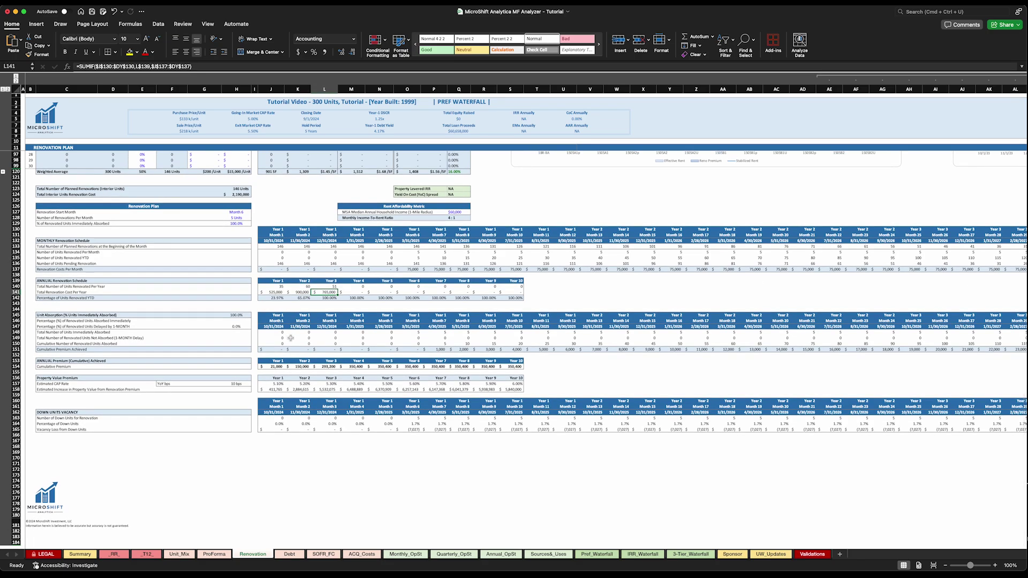
pyautogui.scroll(-1, 290, 338)
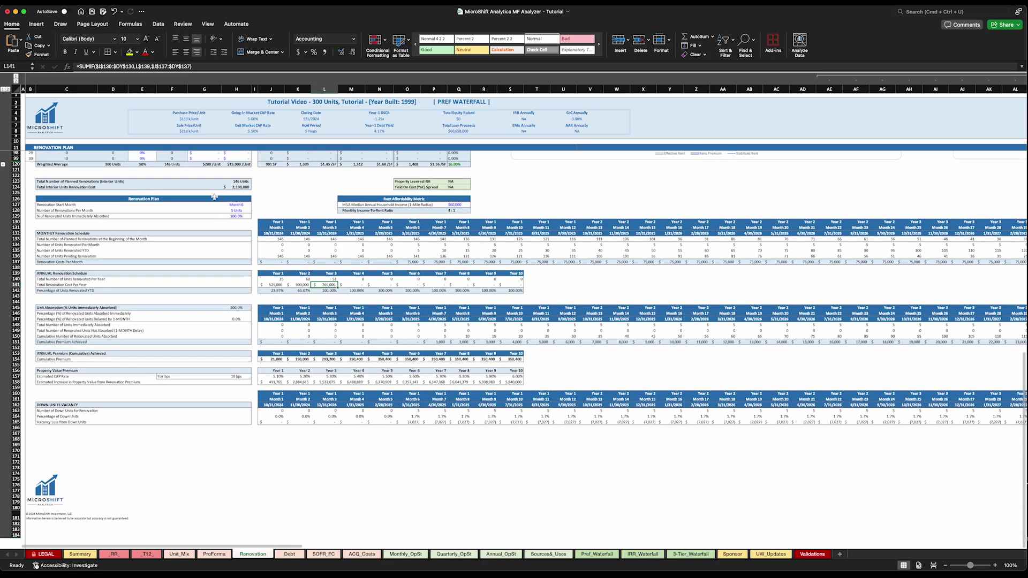
pyautogui.click(234, 217)
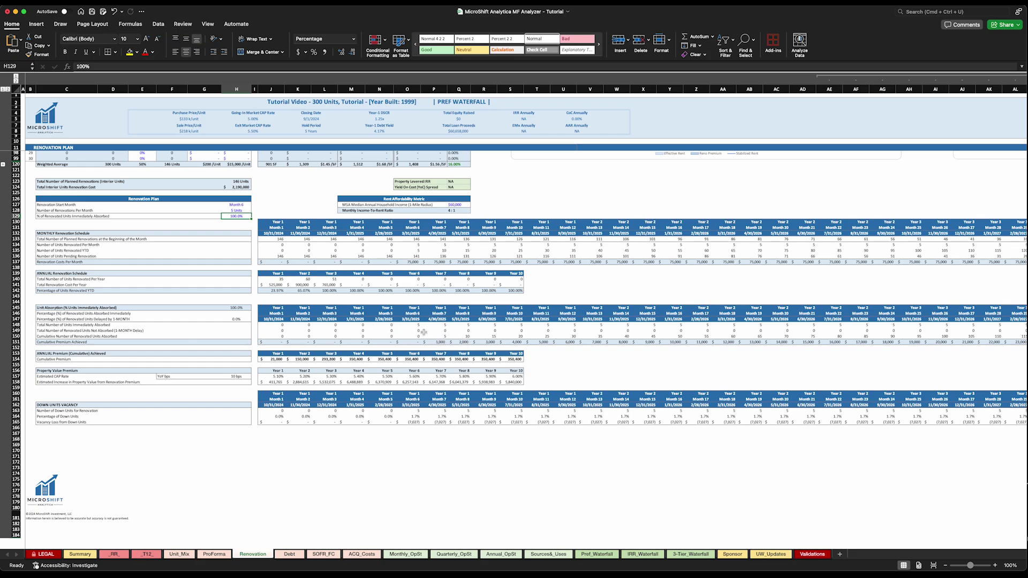
pyautogui.click(455, 325)
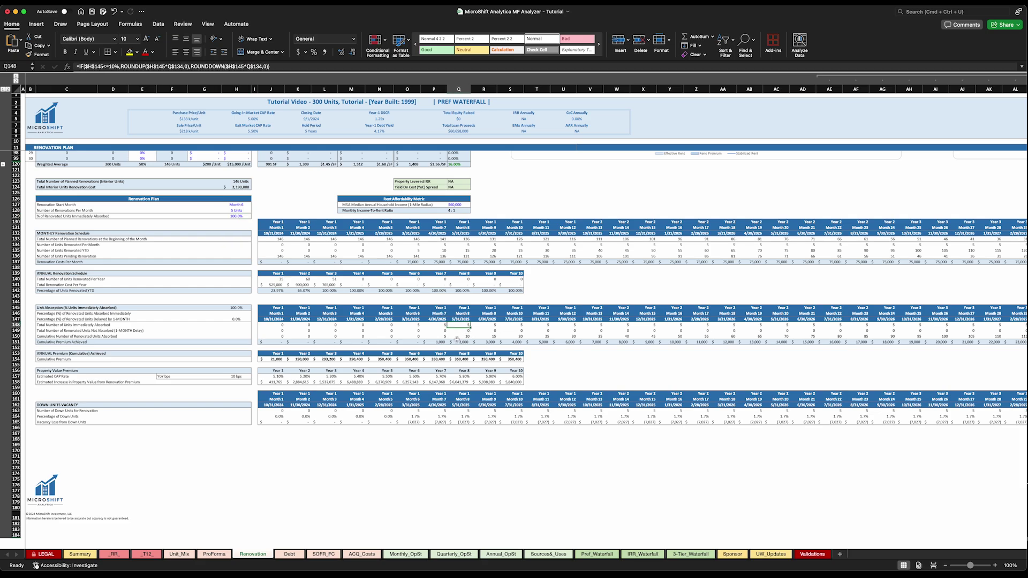
# Examine the annual Cumulative Premium row alongside the annual renovation schedule and the interior units' renovation inputs.
pyautogui.scroll(-3, 455, 339)
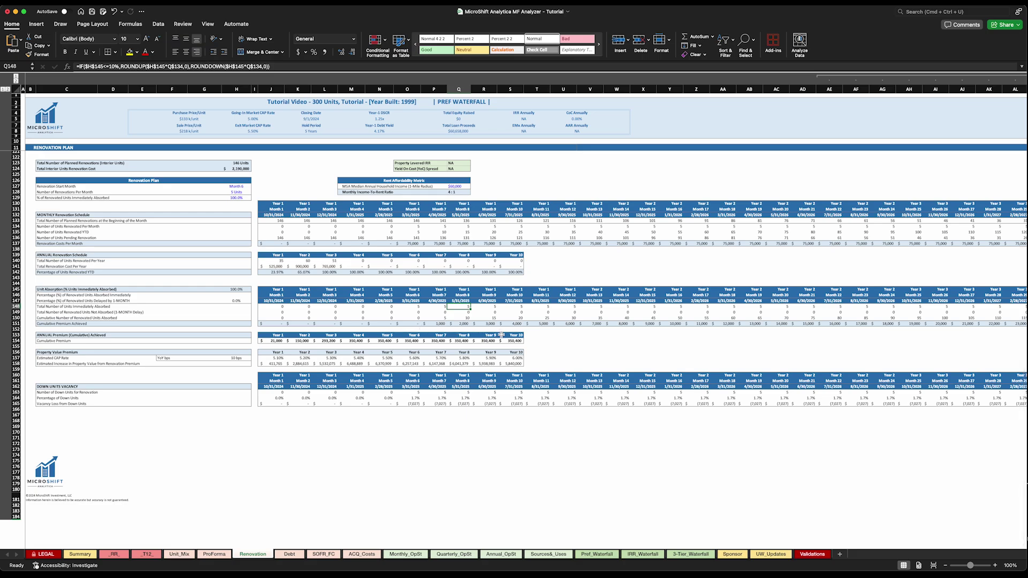
pyautogui.scroll(-8, 503, 335)
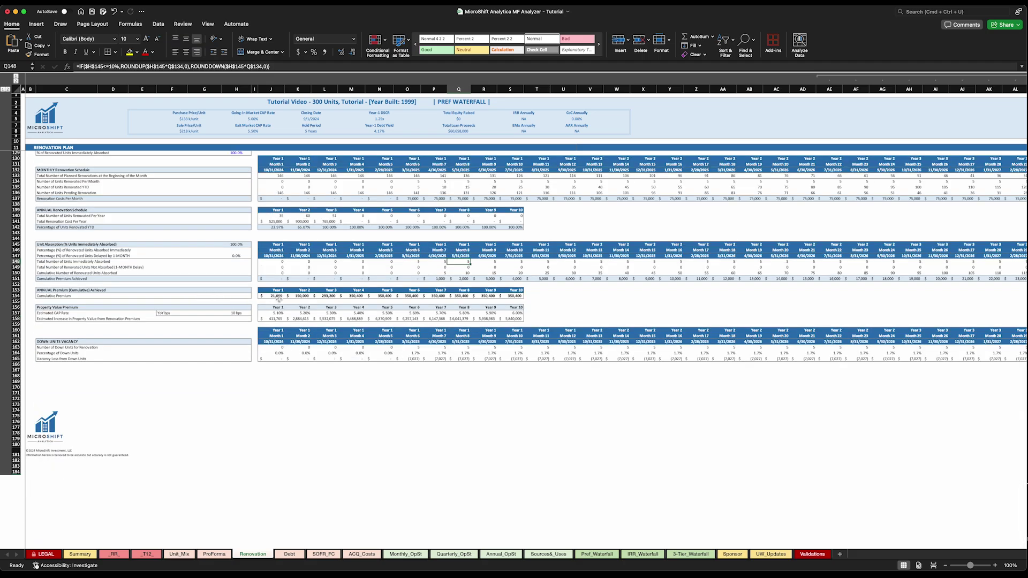
pyautogui.scroll(14, 279, 296)
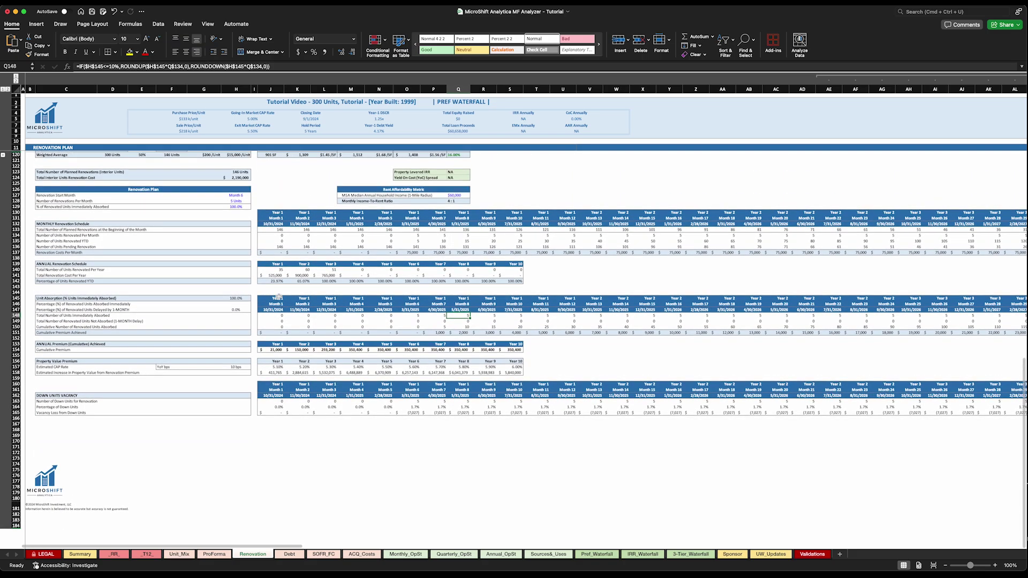
pyautogui.scroll(2, 279, 296)
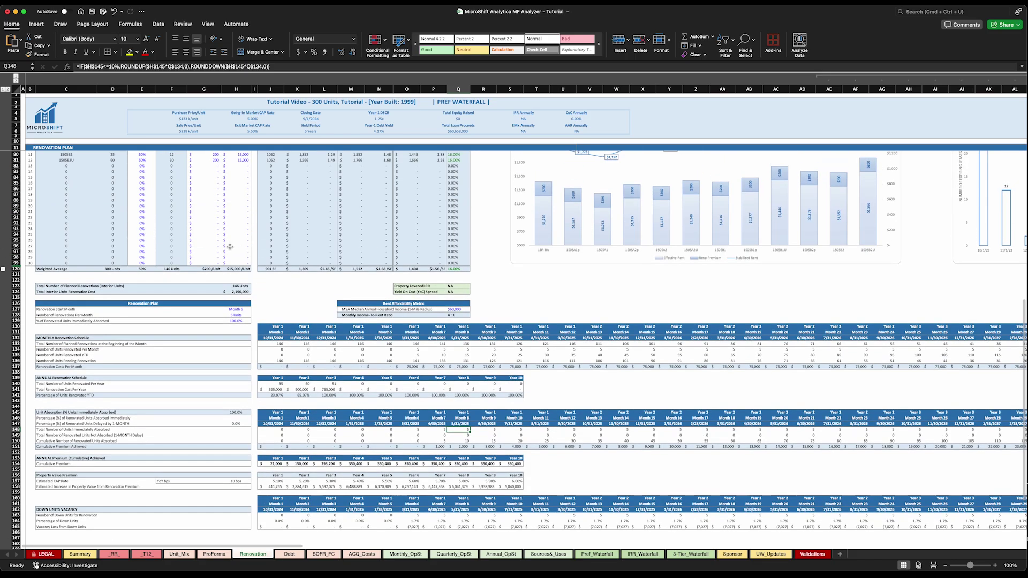
pyautogui.scroll(-2, 266, 288)
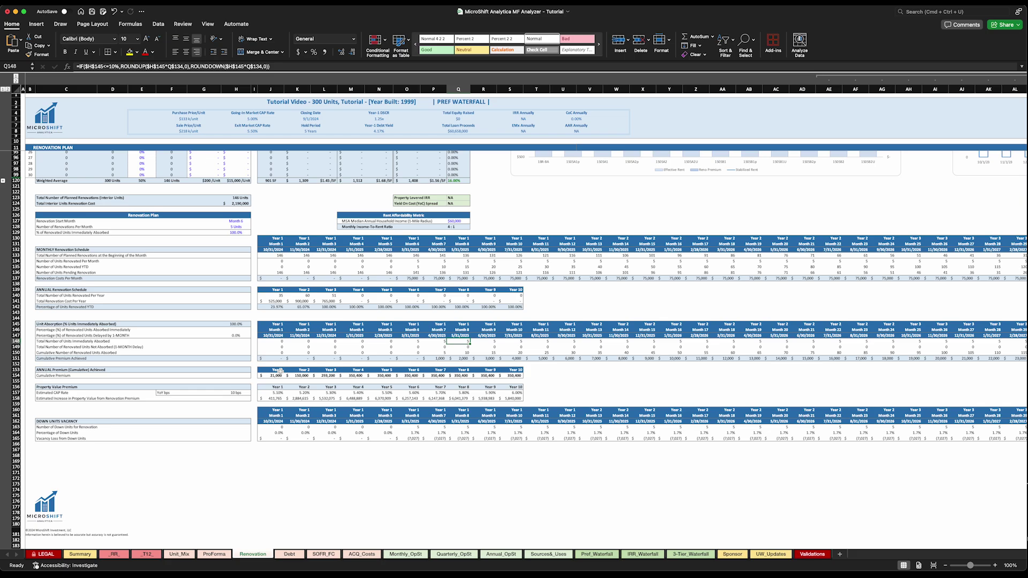
pyautogui.scroll(-1, 278, 370)
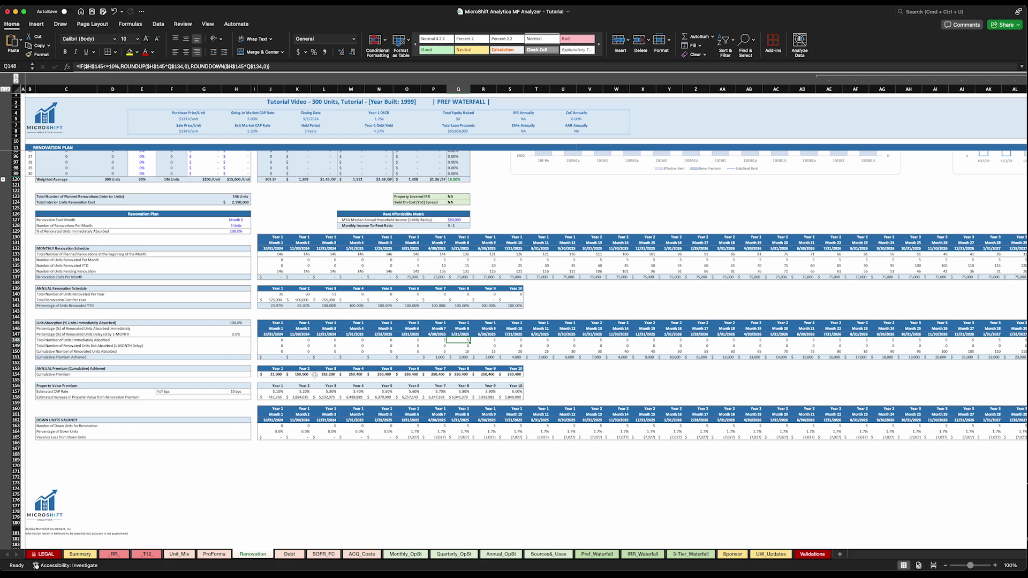
pyautogui.scroll(1, 283, 311)
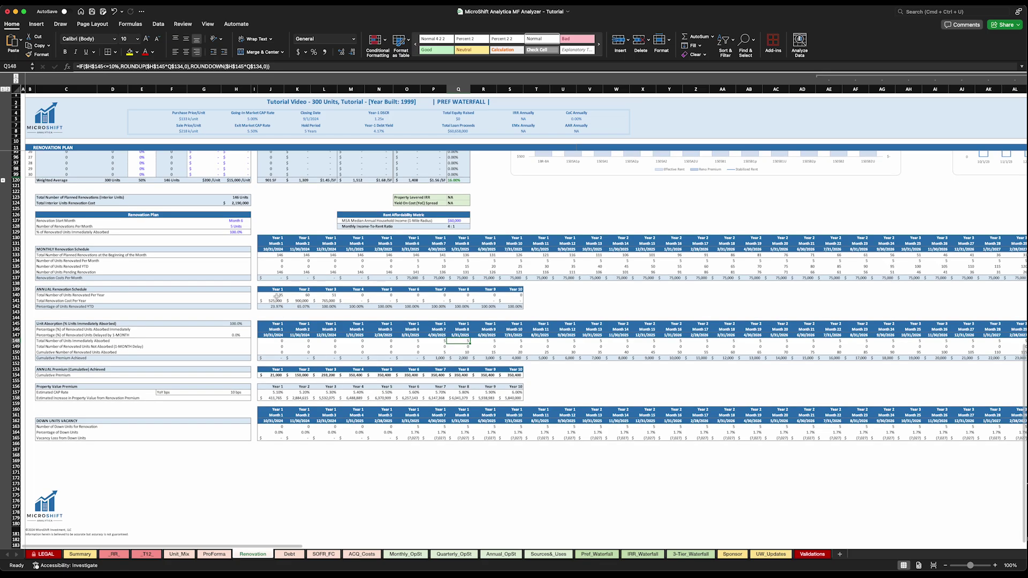
# Check the Year 4 formulas for cumulative premium, estimated CAP rate and estimated increase in property value from the renovation premium.
pyautogui.hscroll(1, 276, 296)
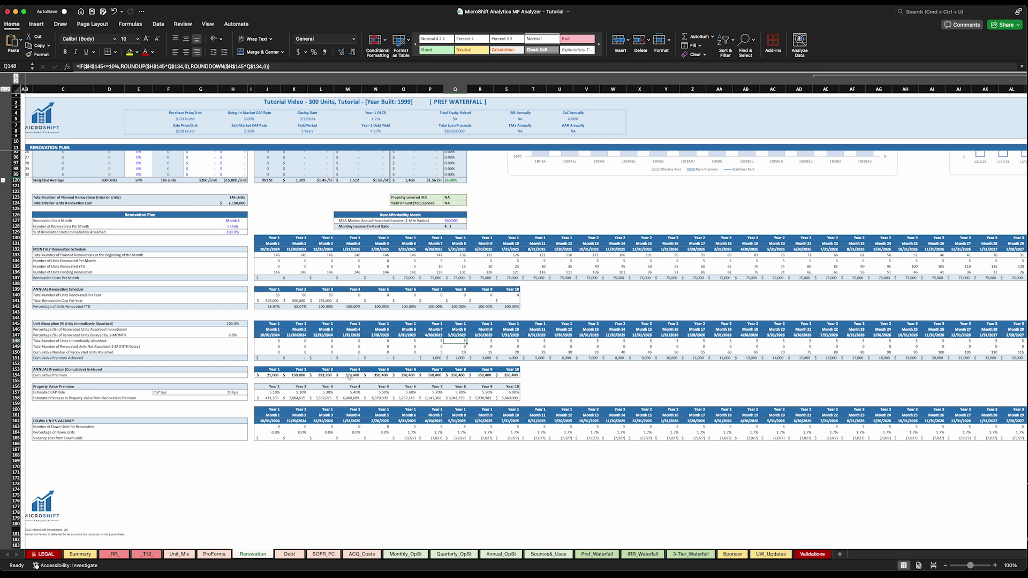
pyautogui.click(352, 375)
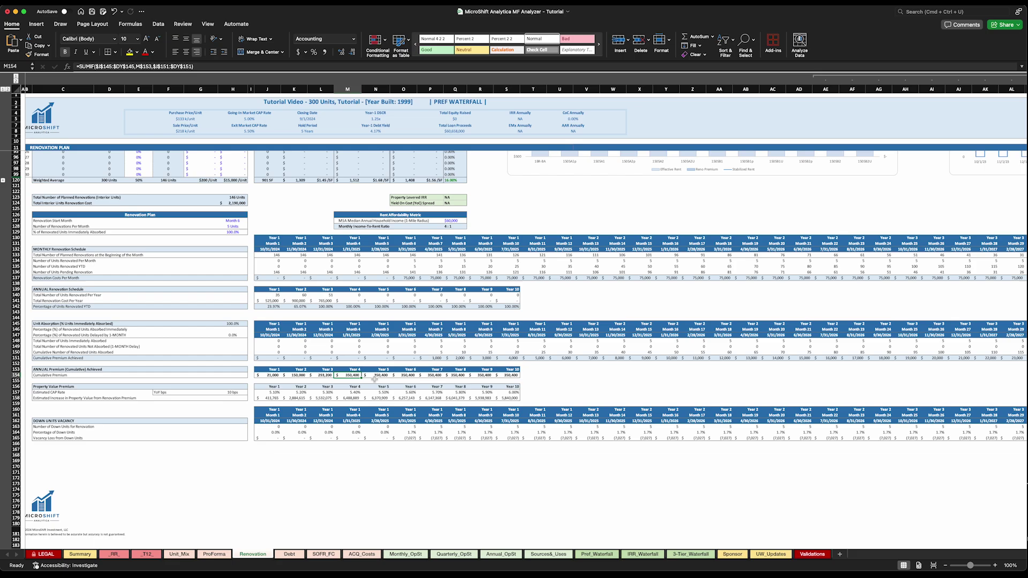
pyautogui.scroll(-1, 374, 379)
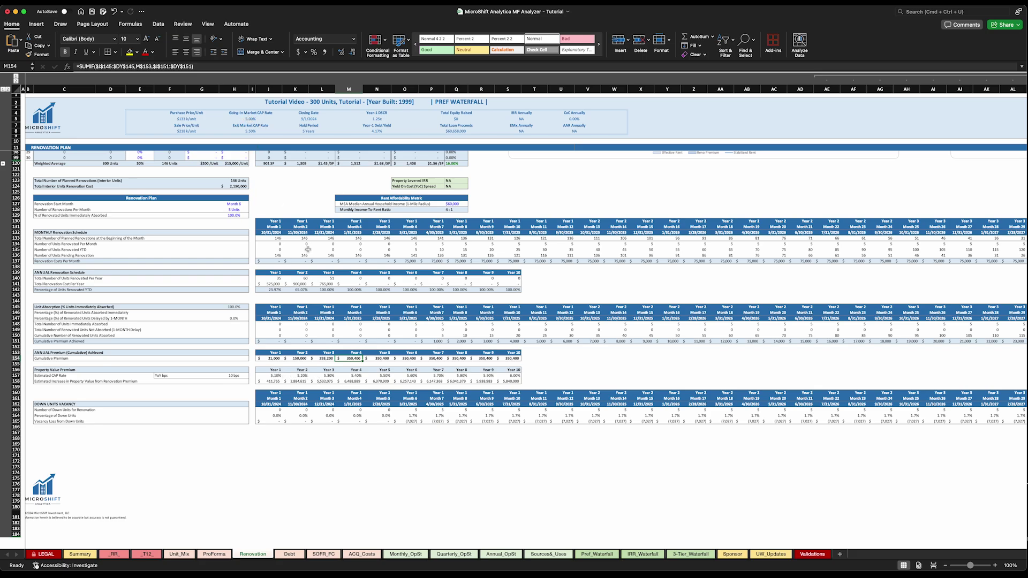
pyautogui.click(356, 377)
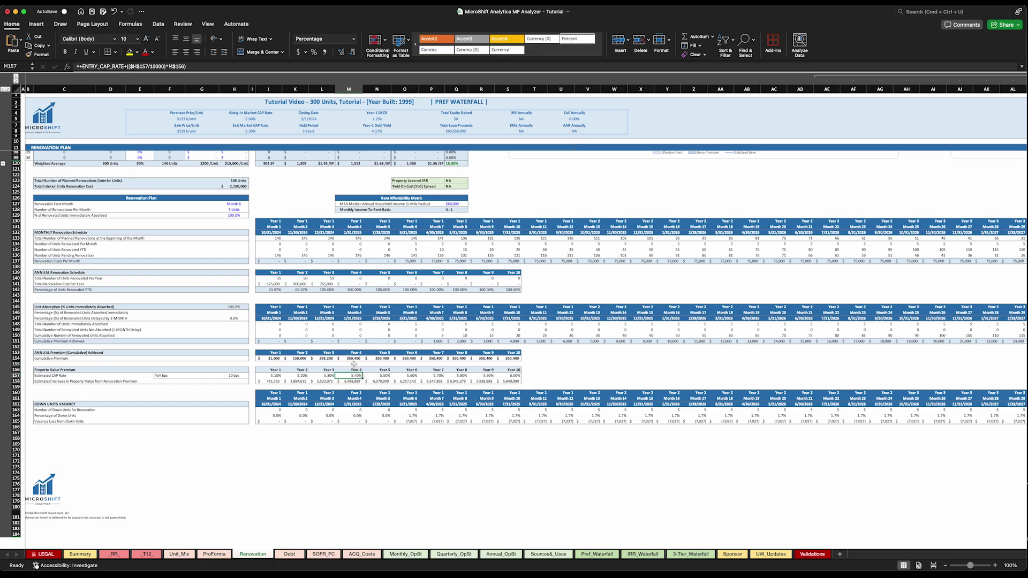
pyautogui.click(354, 358)
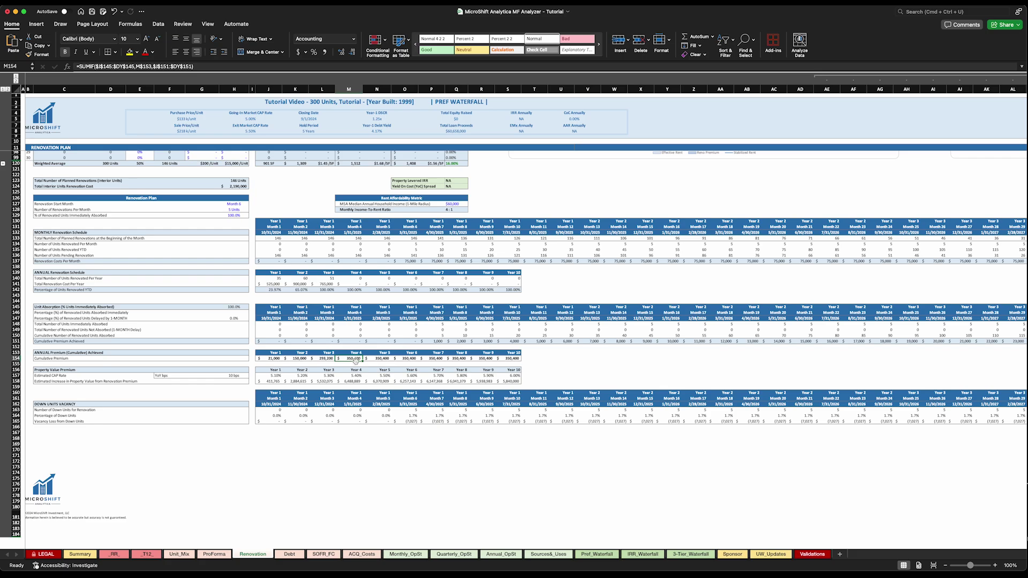
pyautogui.click(352, 383)
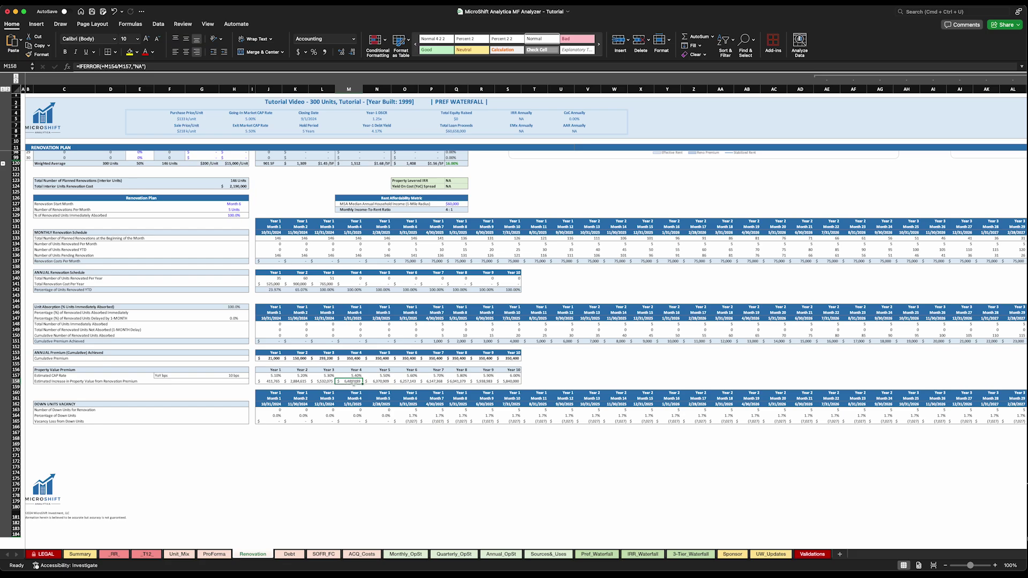
# Trace the Percentage of Down Units for Months 6 to 14 to the Year 1 vacancy and renovation downtime vacancy on the ProForma sheet.
pyautogui.scroll(-2, 359, 384)
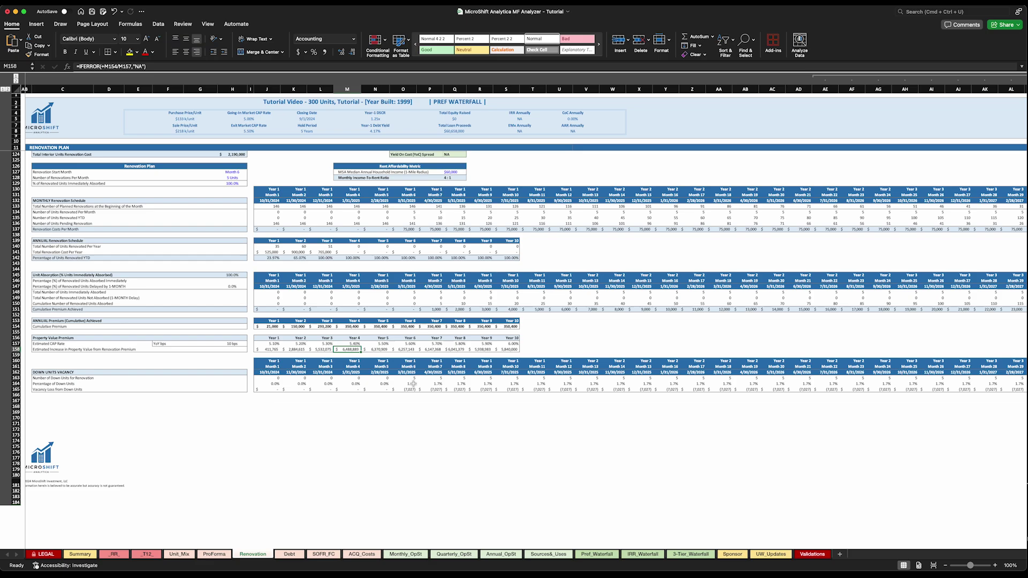
pyautogui.moveTo(412, 384); pyautogui.dragTo(622, 384)
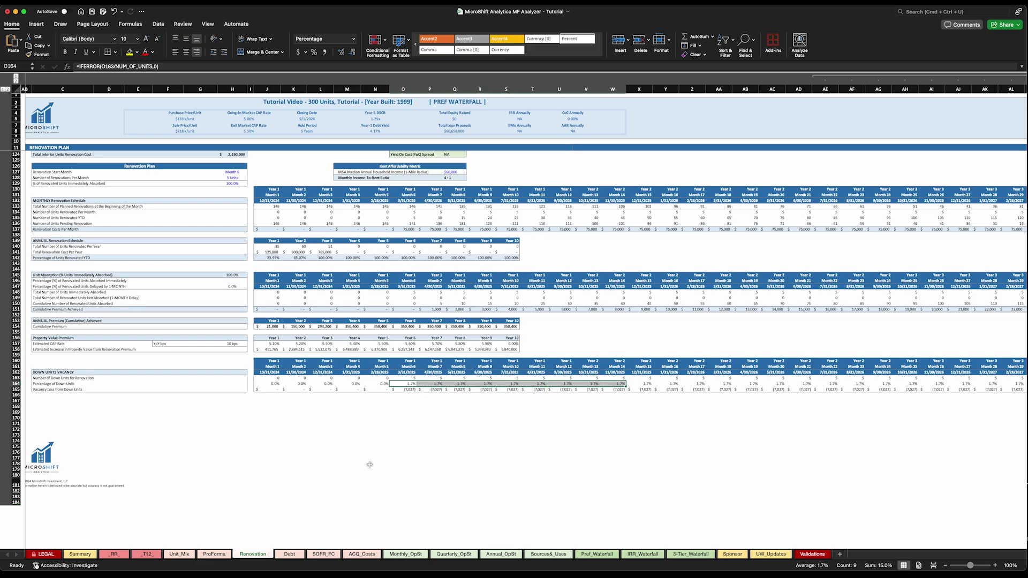
pyautogui.hotkey('ctrl', 'pageup')
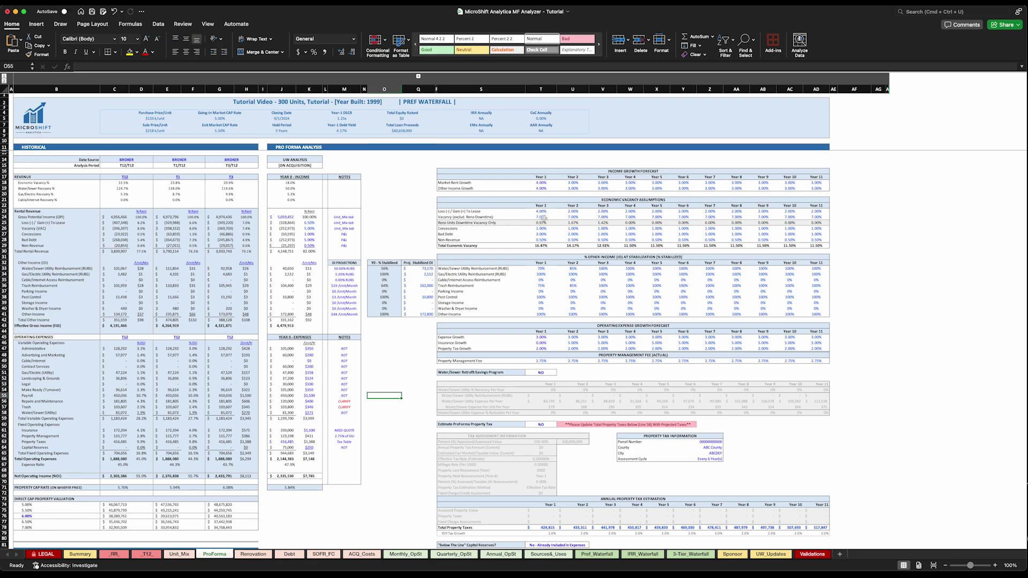
pyautogui.click(541, 217)
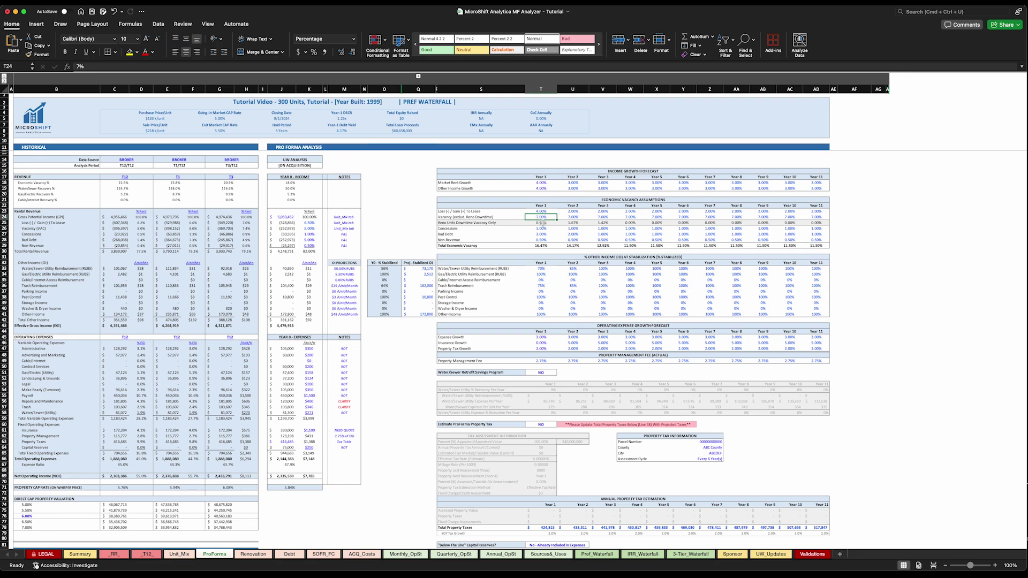
pyautogui.click(542, 223)
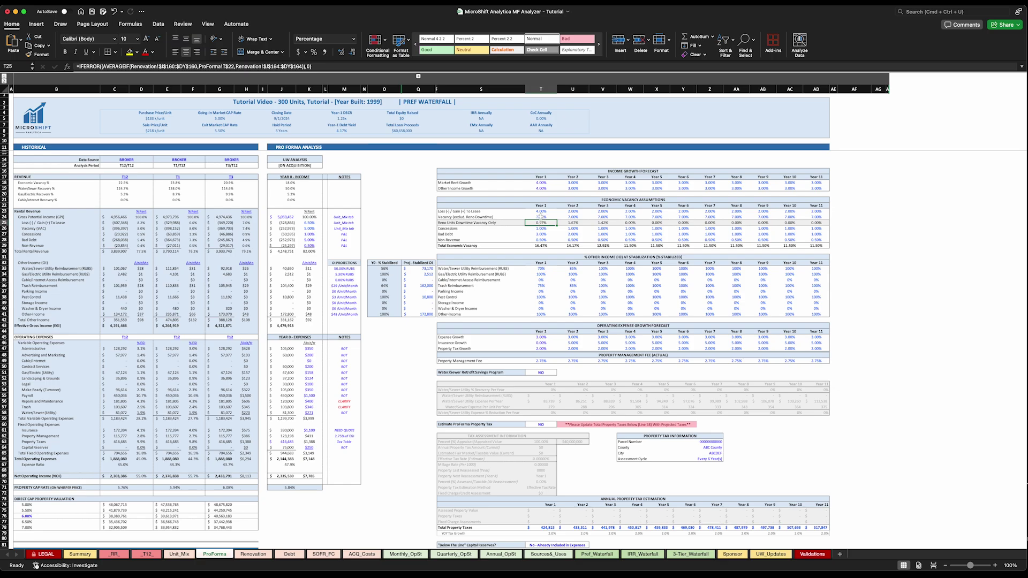
# Sum the vacancy and renovation downtime vacancy for each of Years 1 to 3, and check the Year 4 vacancy.
pyautogui.moveTo(542, 217); pyautogui.dragTo(545, 225)
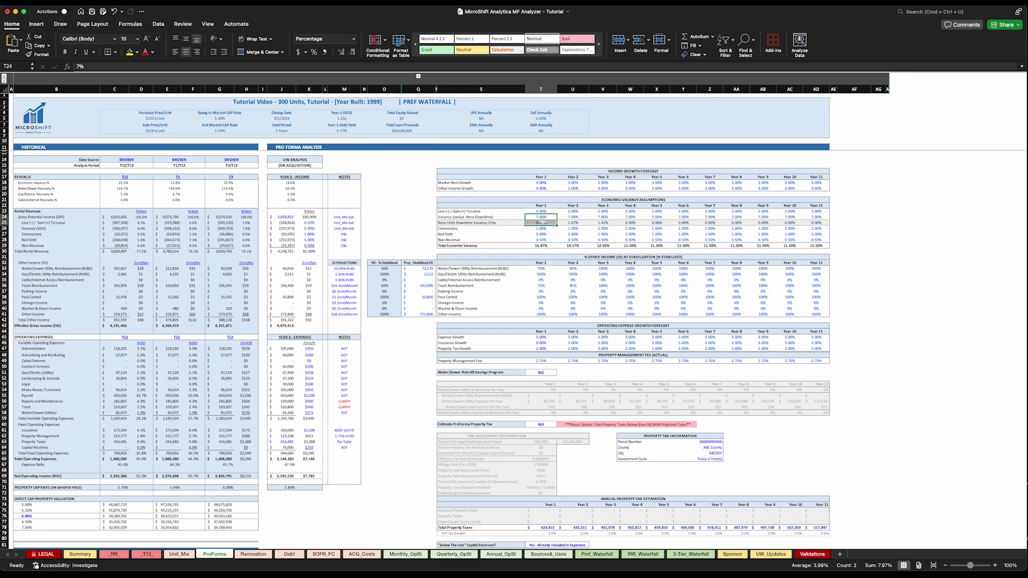
pyautogui.moveTo(574, 218); pyautogui.dragTo(573, 222)
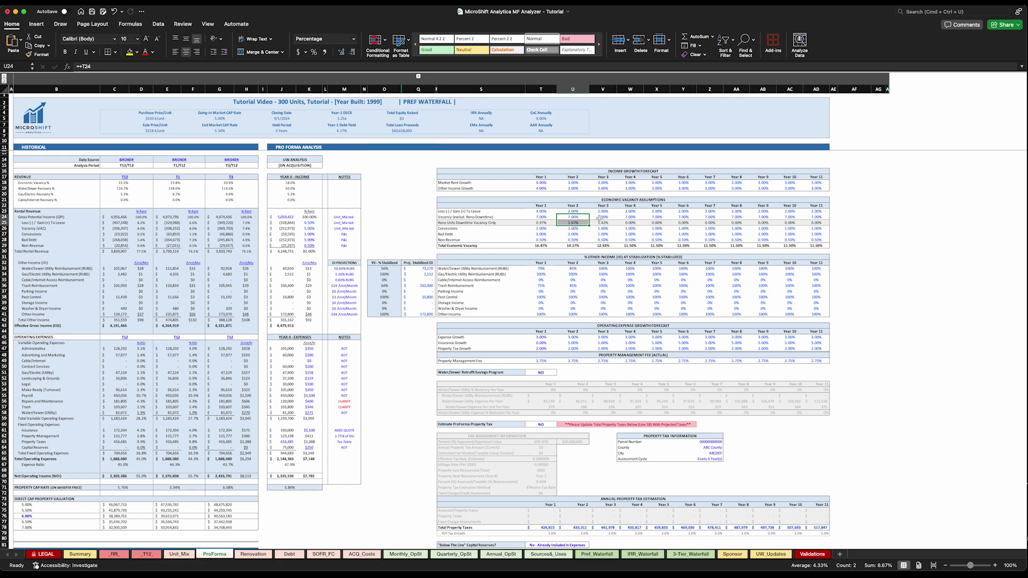
pyautogui.moveTo(602, 217); pyautogui.dragTo(601, 224)
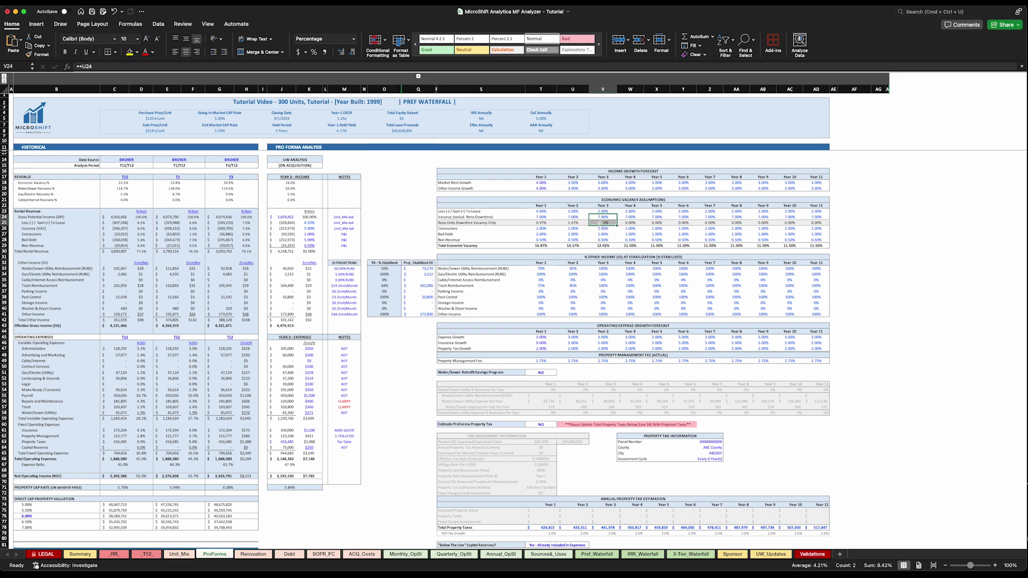
pyautogui.click(632, 217)
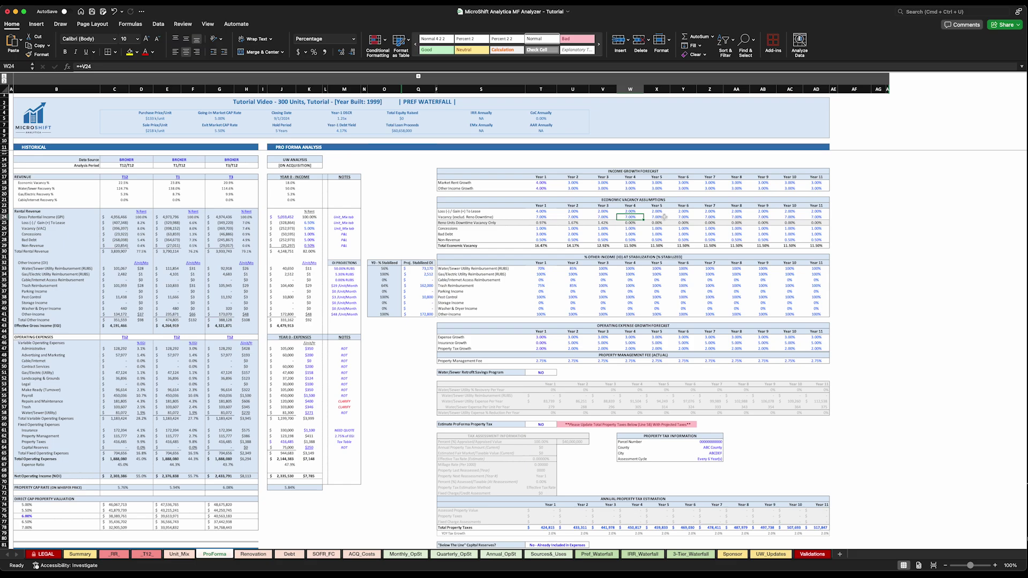
# Set the Contingency Cost percentage to 10% on the Renovation sheet.
pyautogui.hotkey('ctrl', 'pagedown')
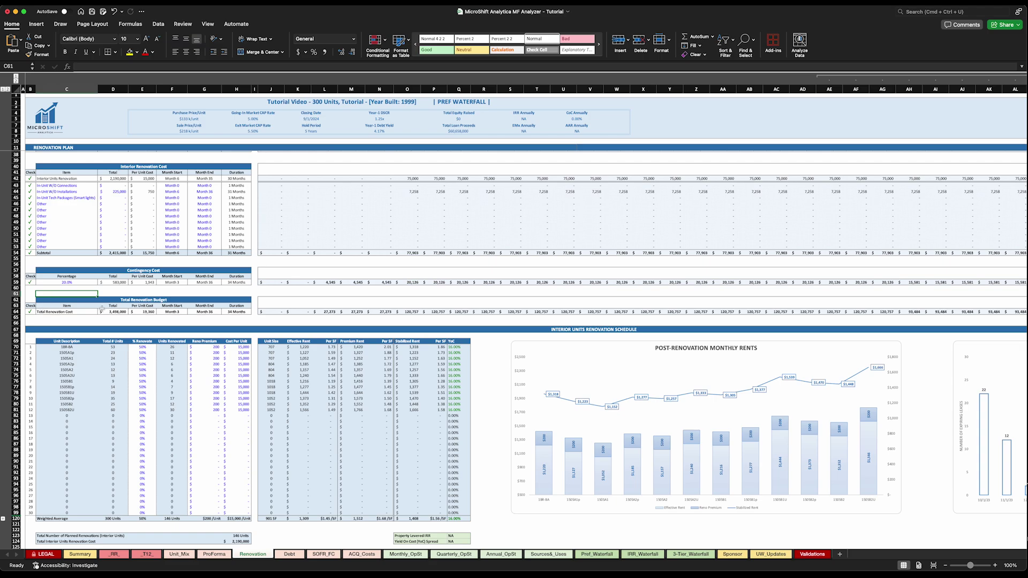
pyautogui.click(67, 282)
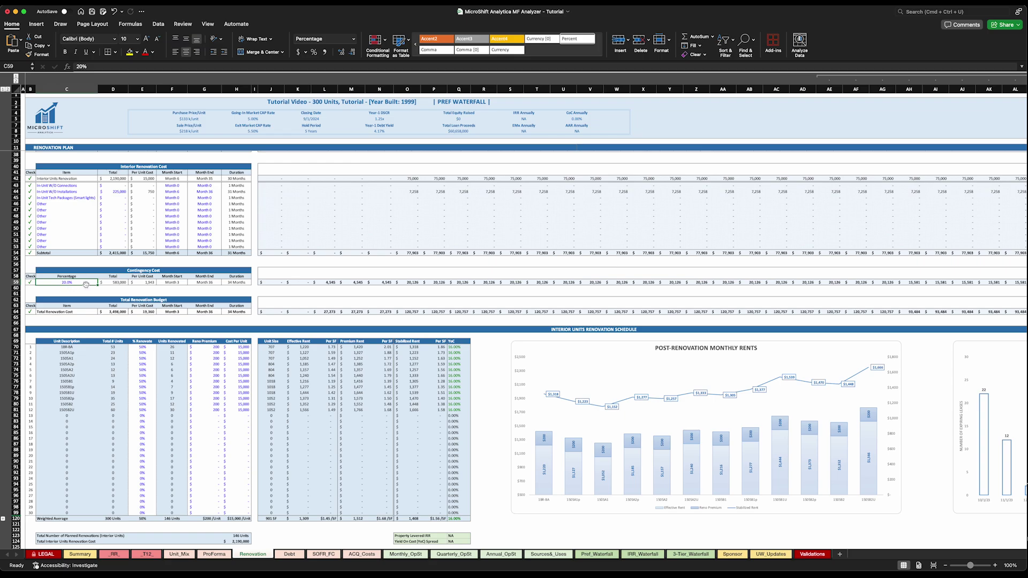
pyautogui.write('10')
pyautogui.press('Return')
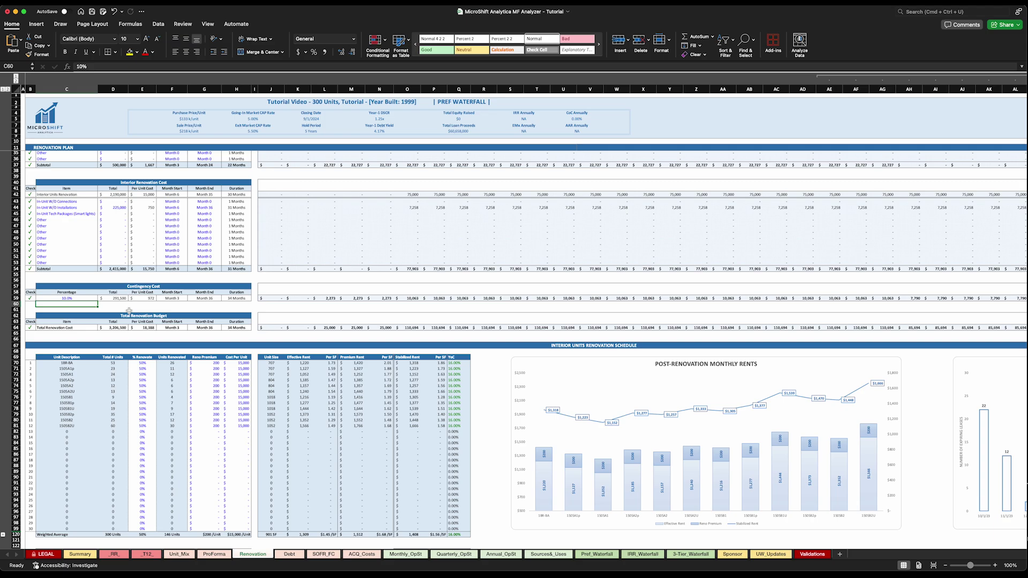
# Check the formulas for the contingency cost's total, start month, end month and duration.
pyautogui.click(119, 299)
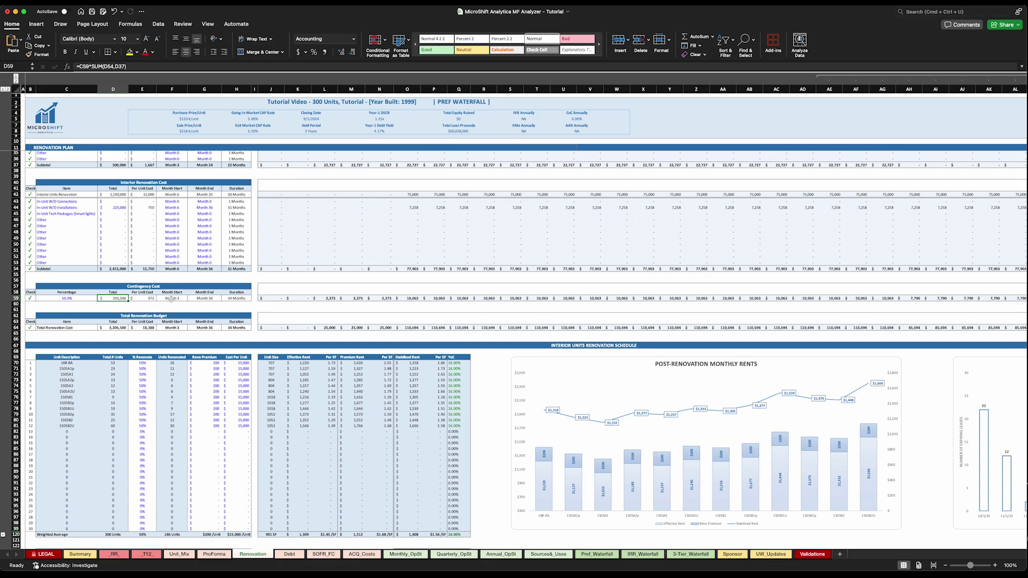
pyautogui.click(172, 298)
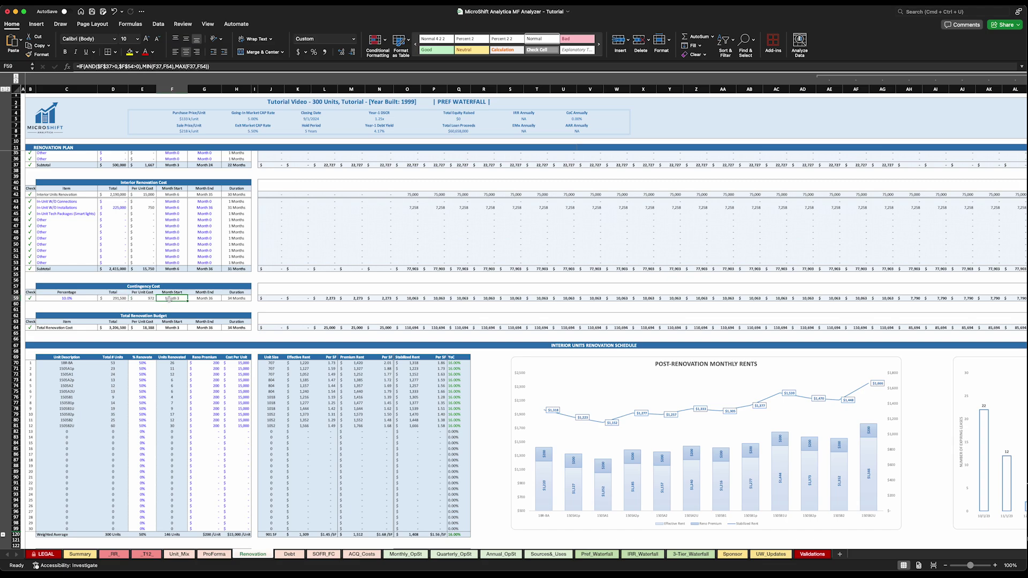
pyautogui.click(200, 299)
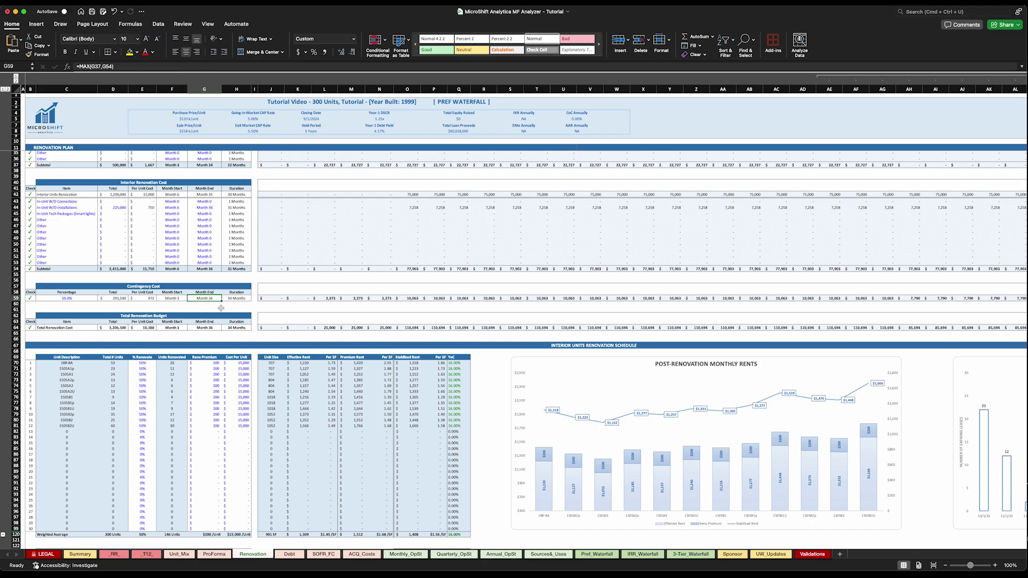
pyautogui.click(236, 299)
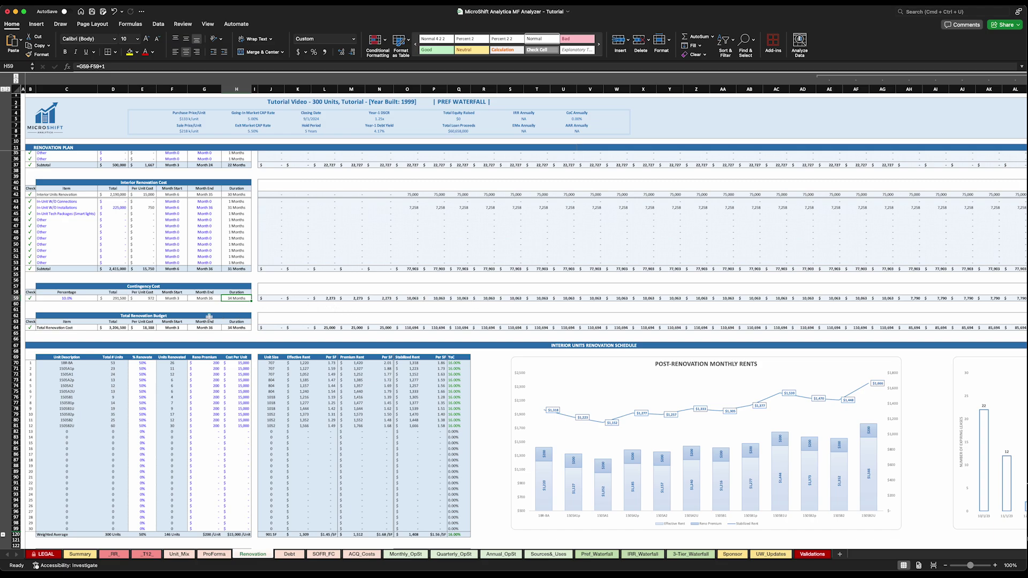
# Check the Total Renovation Cost formula against the exterior, interior and contingency costs that feed it.
pyautogui.click(125, 328)
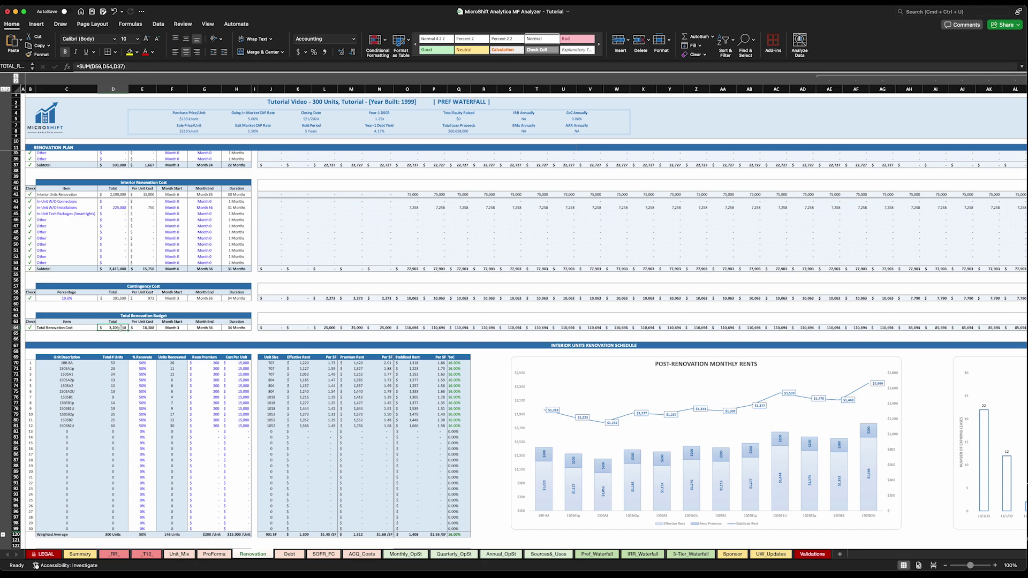
pyautogui.click(464, 119)
pyautogui.hotkey('ctrl', '[')
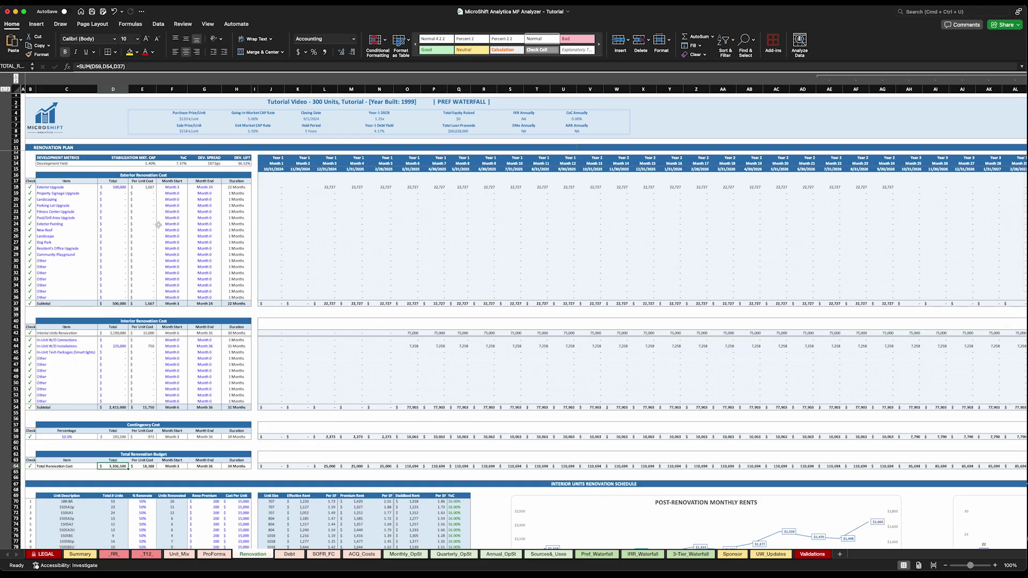